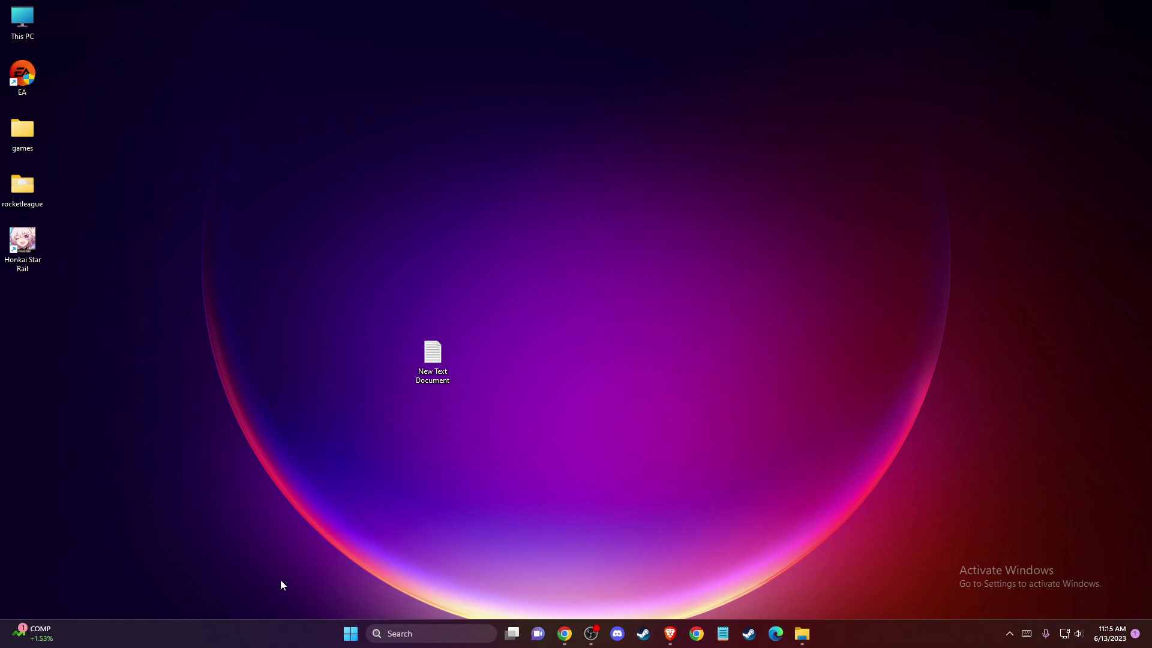
Open Task Manager, review background processes including Gaming Services, then close it.
click(402, 634)
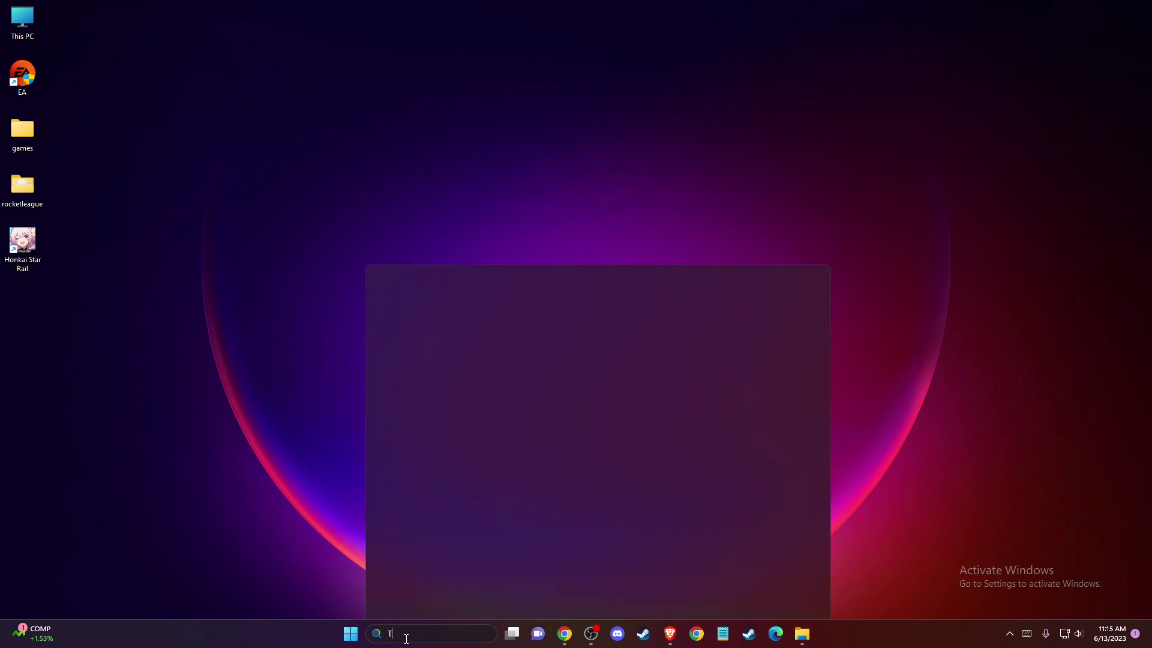
text(TAS)
click(422, 268)
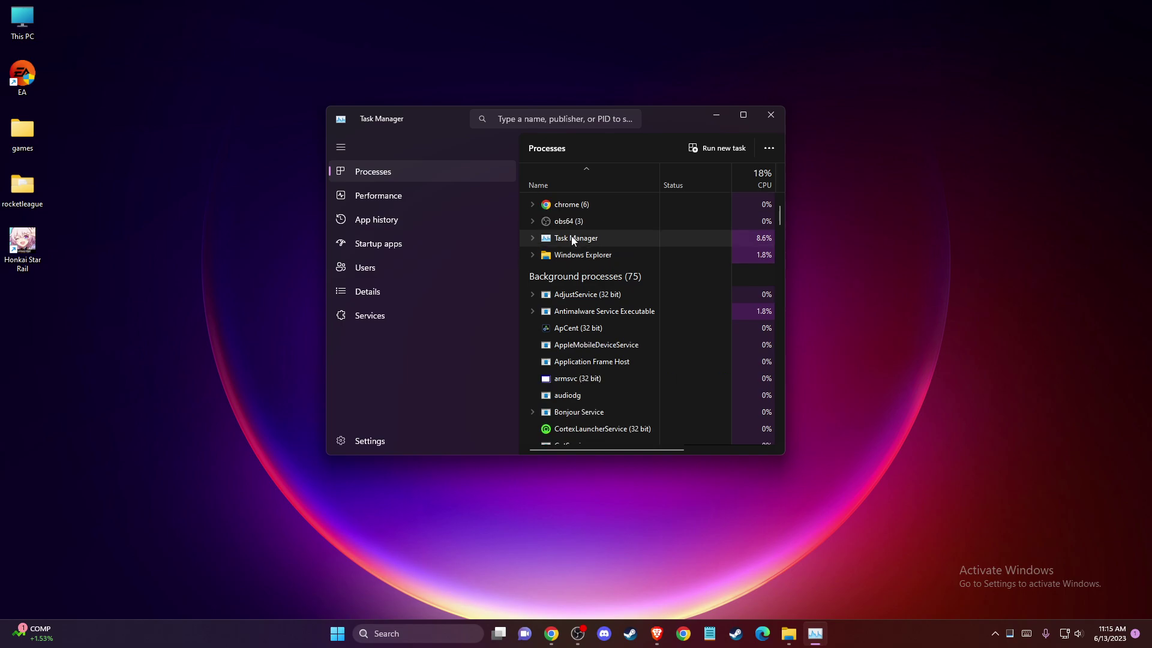
scroll(576, 264, down, 3)
scroll(578, 252, down, 5)
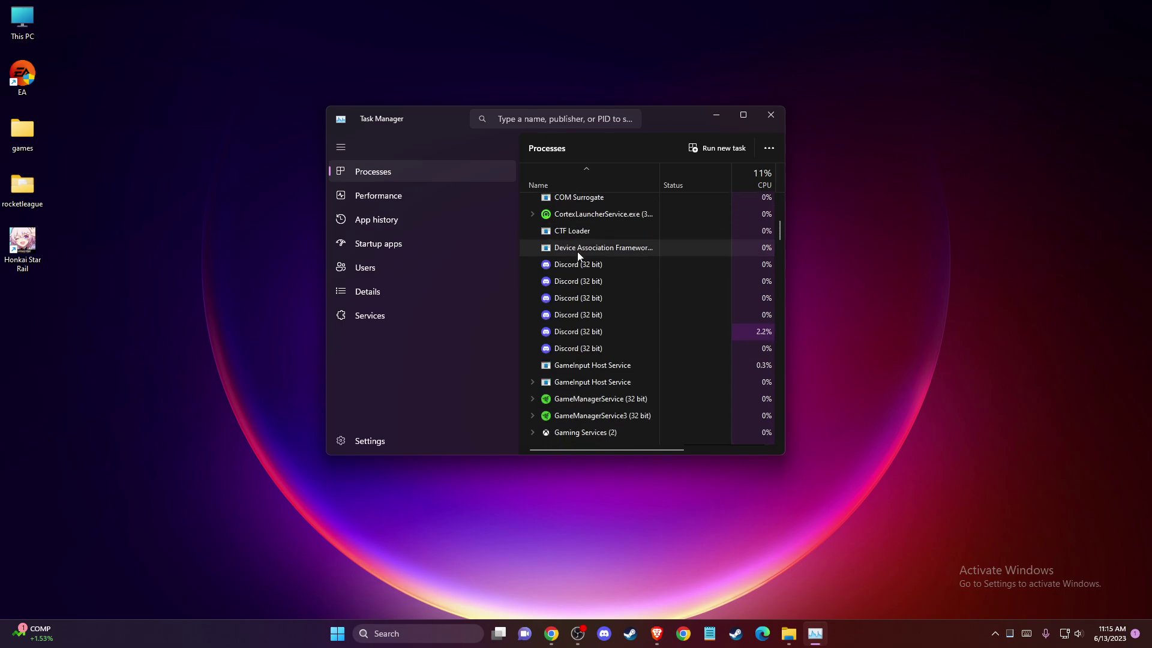
right_click(571, 306)
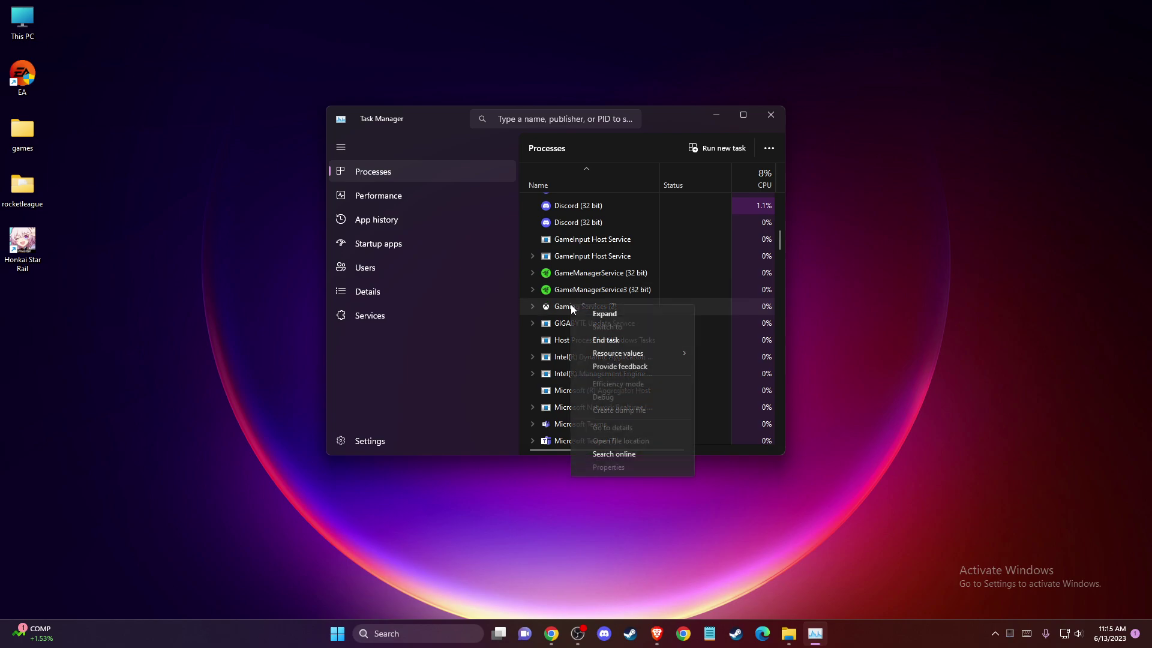
click(771, 114)
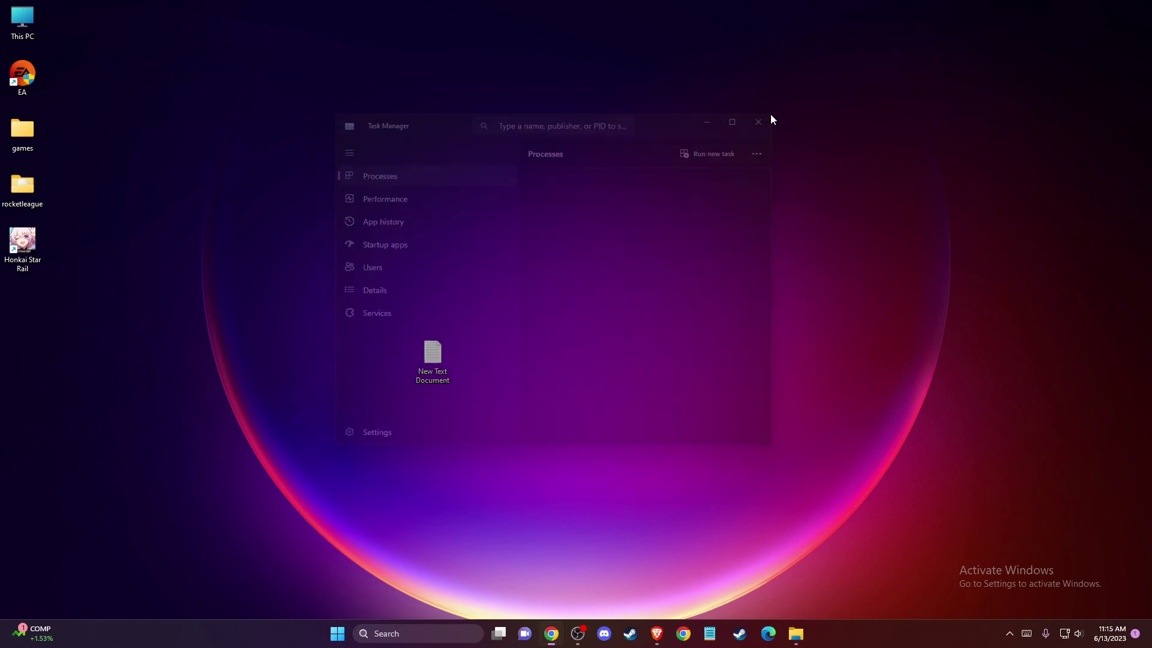
Follow the Steam search result's file location through to C:\Program Files (x86)\Steam.
click(409, 641)
text(STEA)
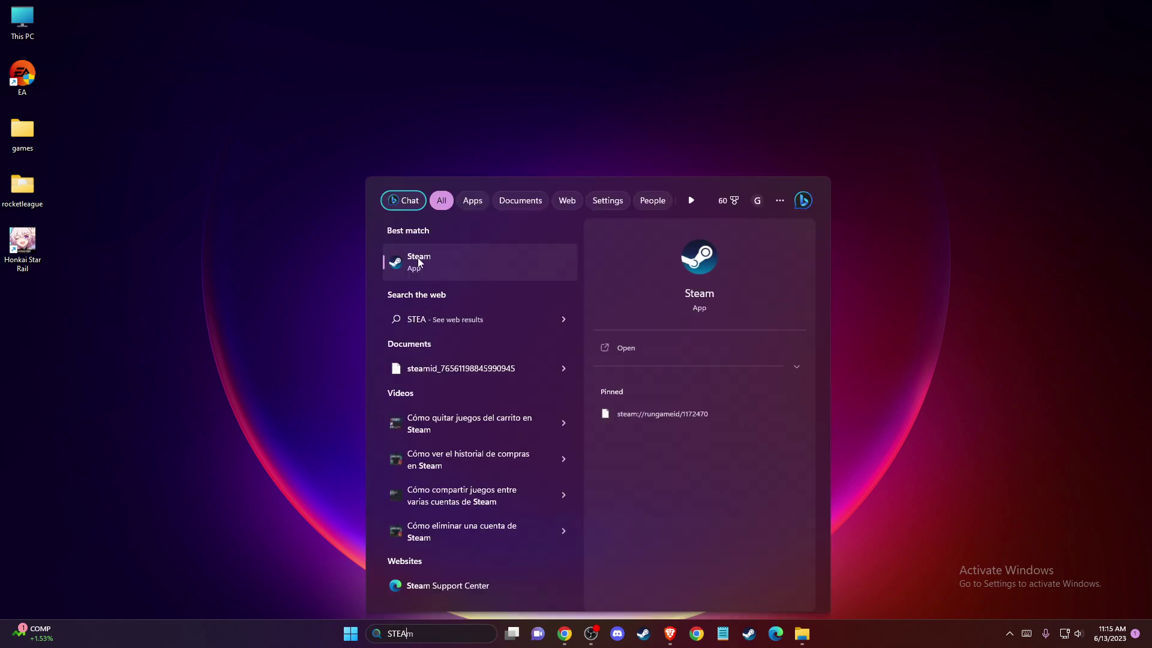
right_click(432, 261)
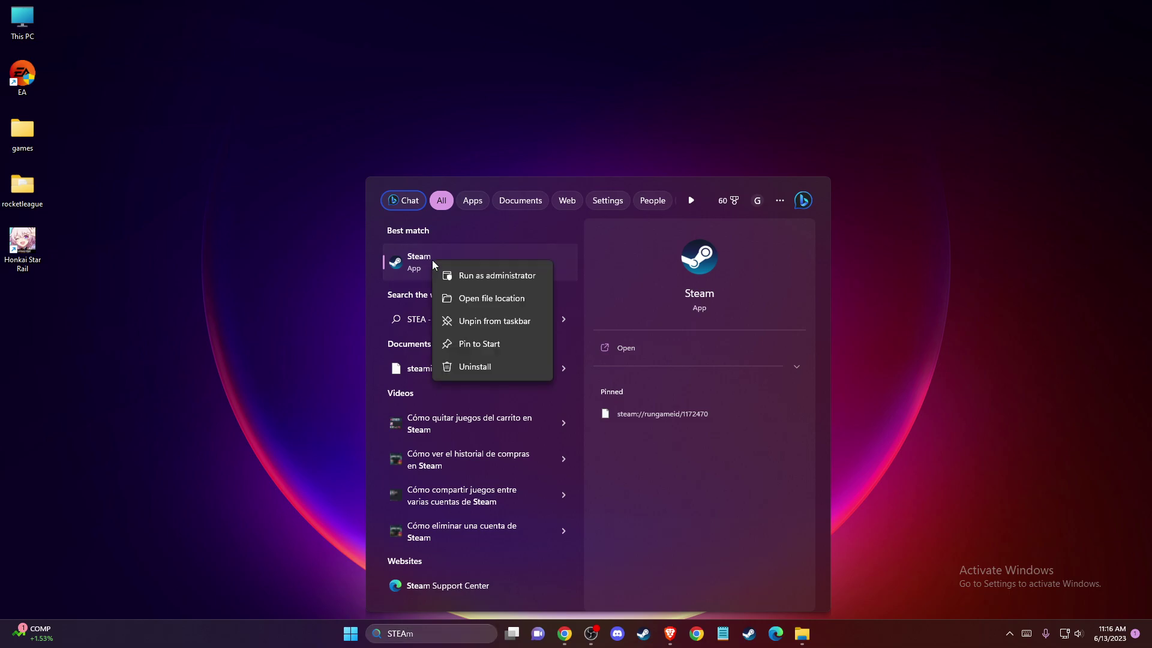
click(462, 297)
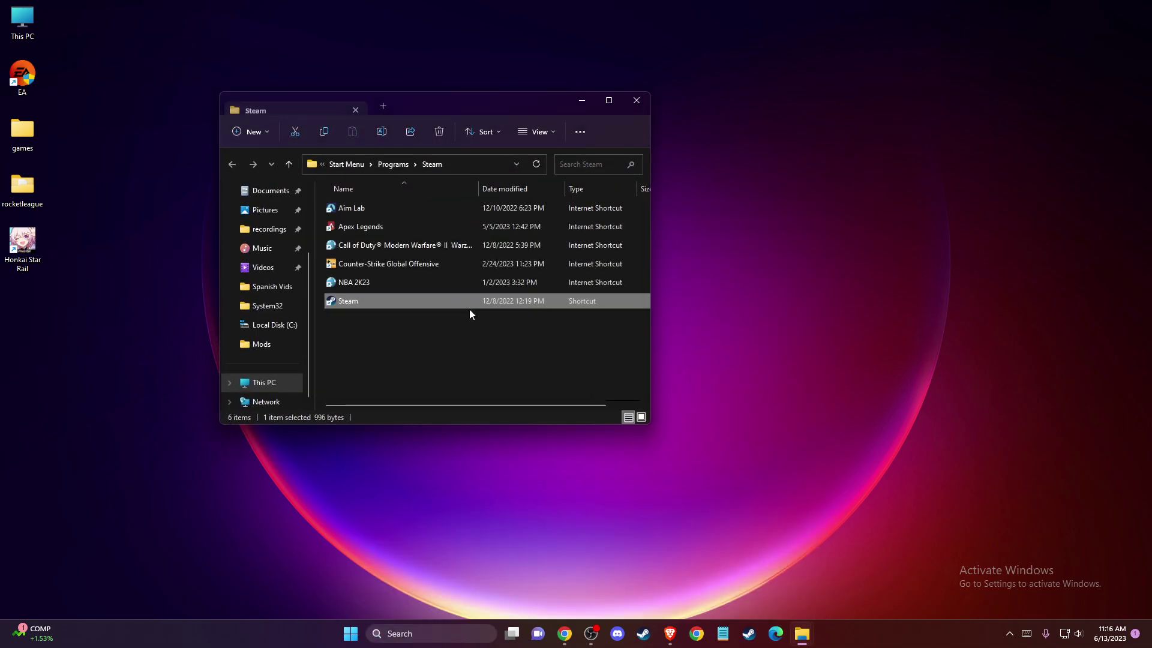
right_click(370, 301)
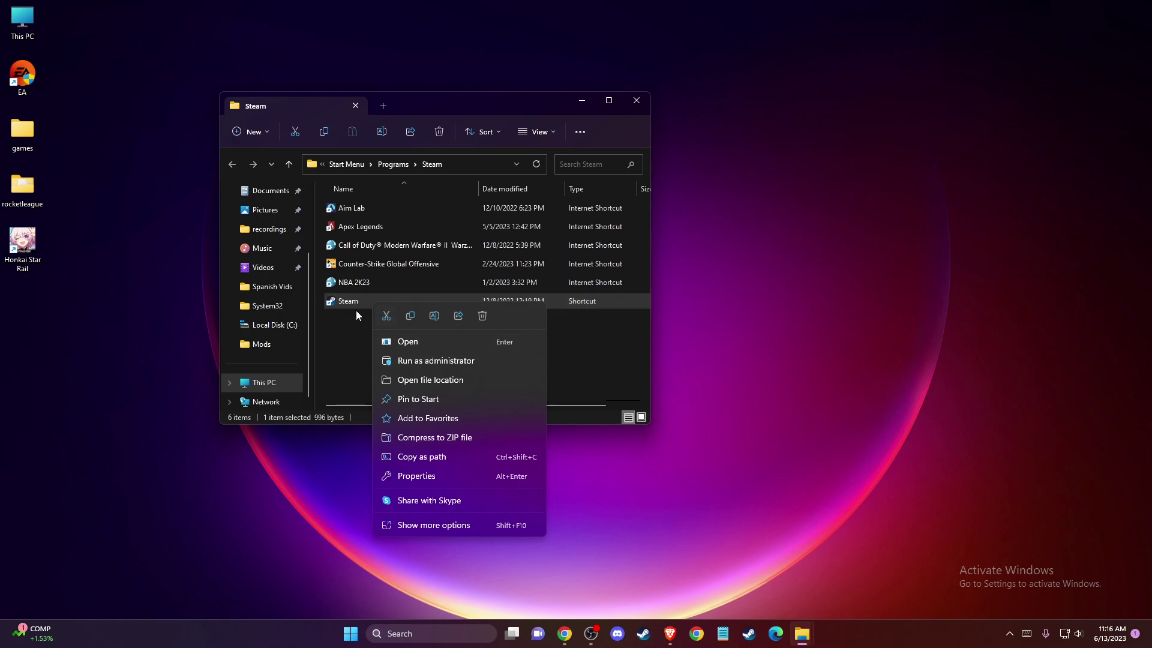
click(433, 381)
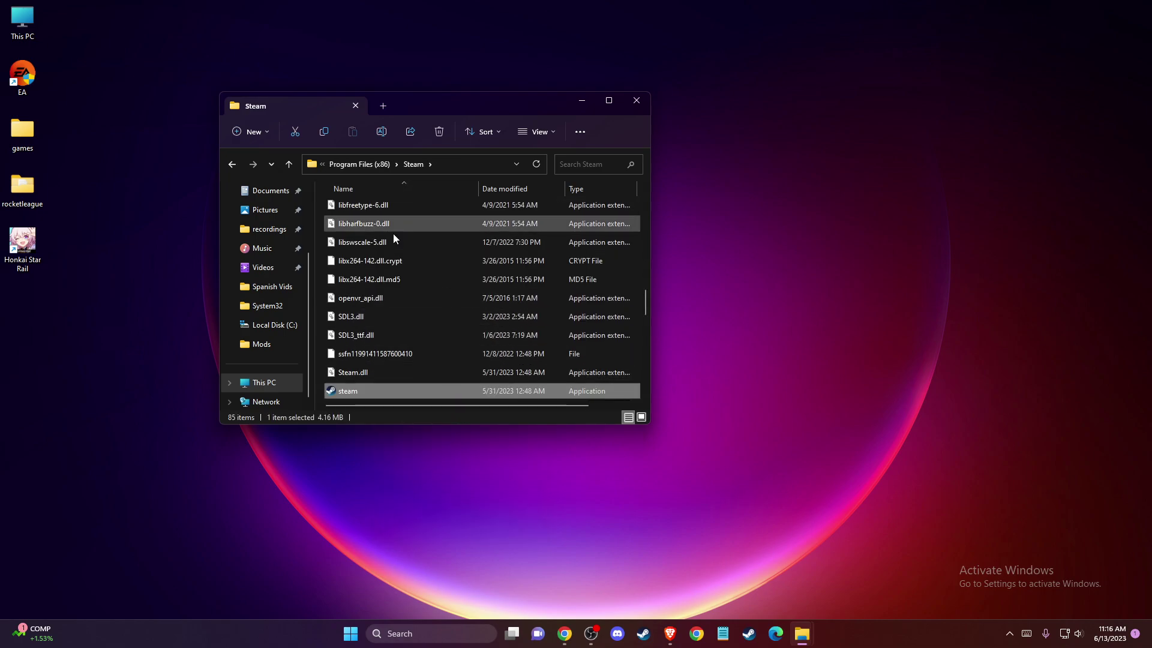
Locate steam.exe in the Steam folder and open its Properties.
scroll(397, 255, down, 10)
scroll(411, 250, up, 5)
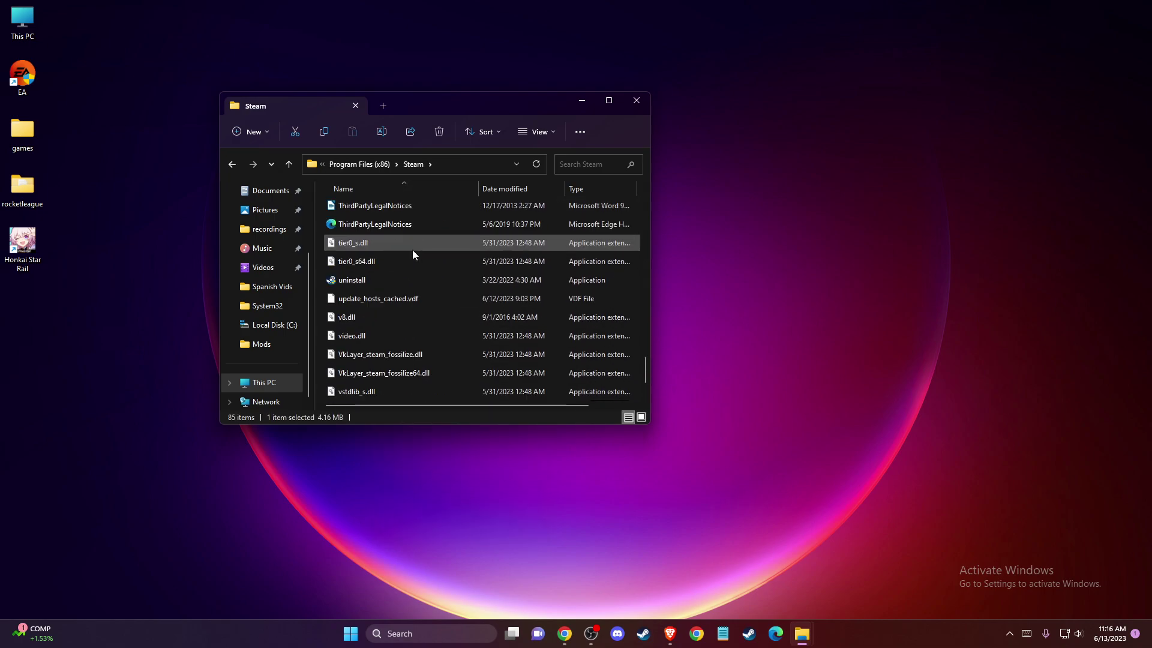
scroll(398, 248, up, 10)
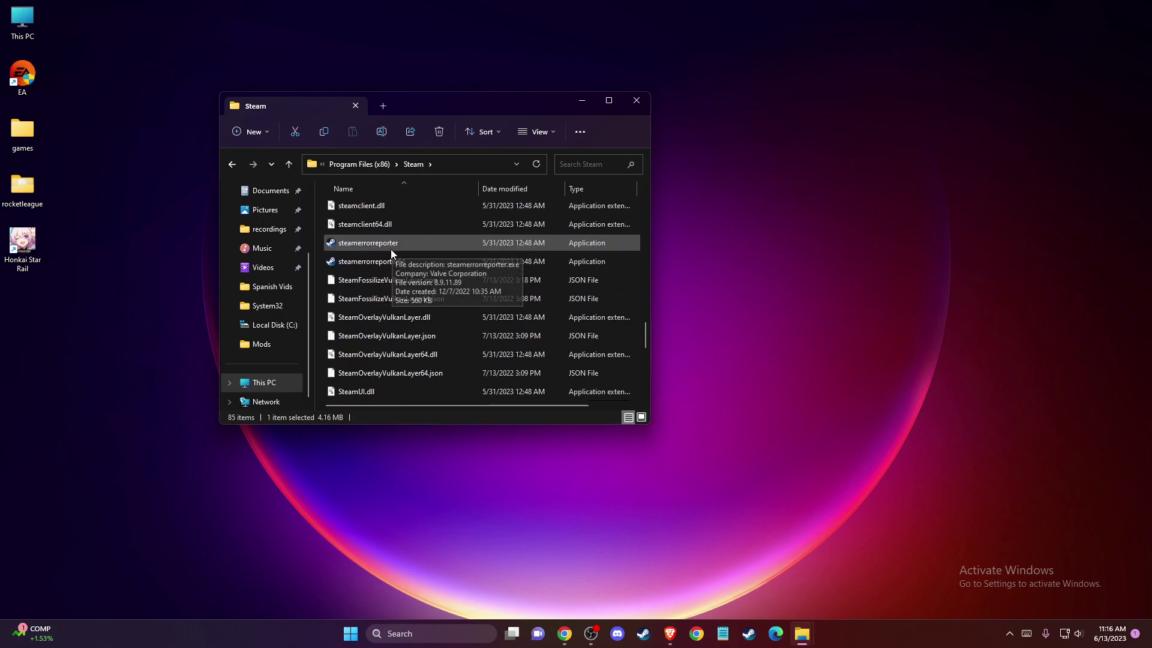
scroll(416, 283, up, 5)
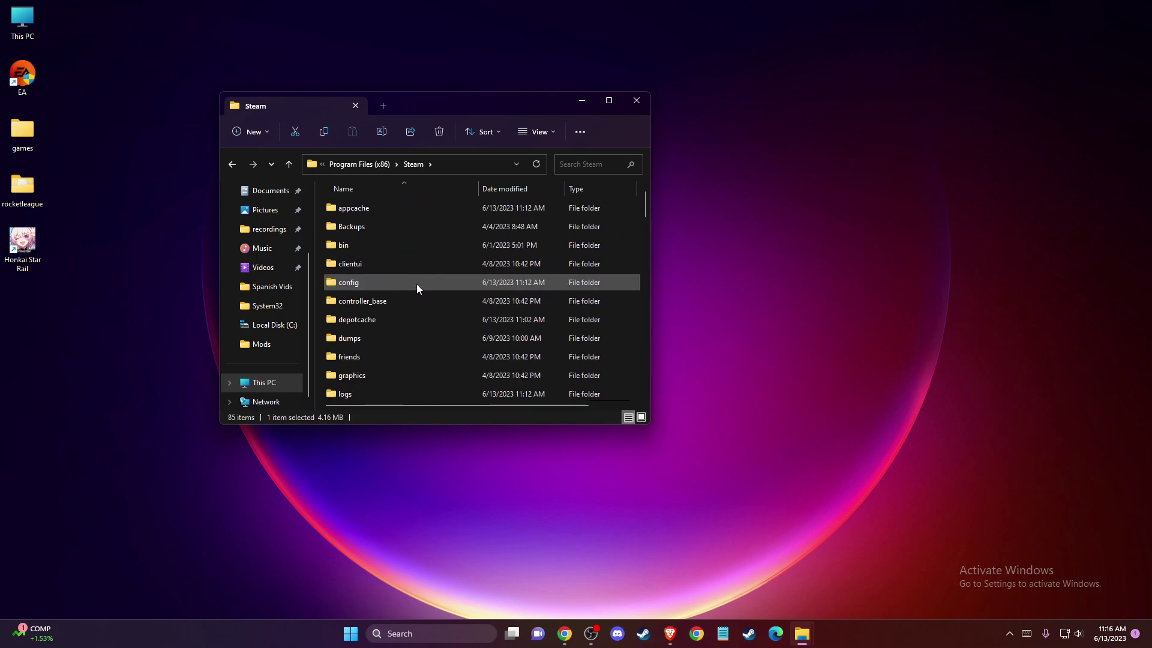
scroll(419, 283, down, 8)
scroll(409, 277, up, 4)
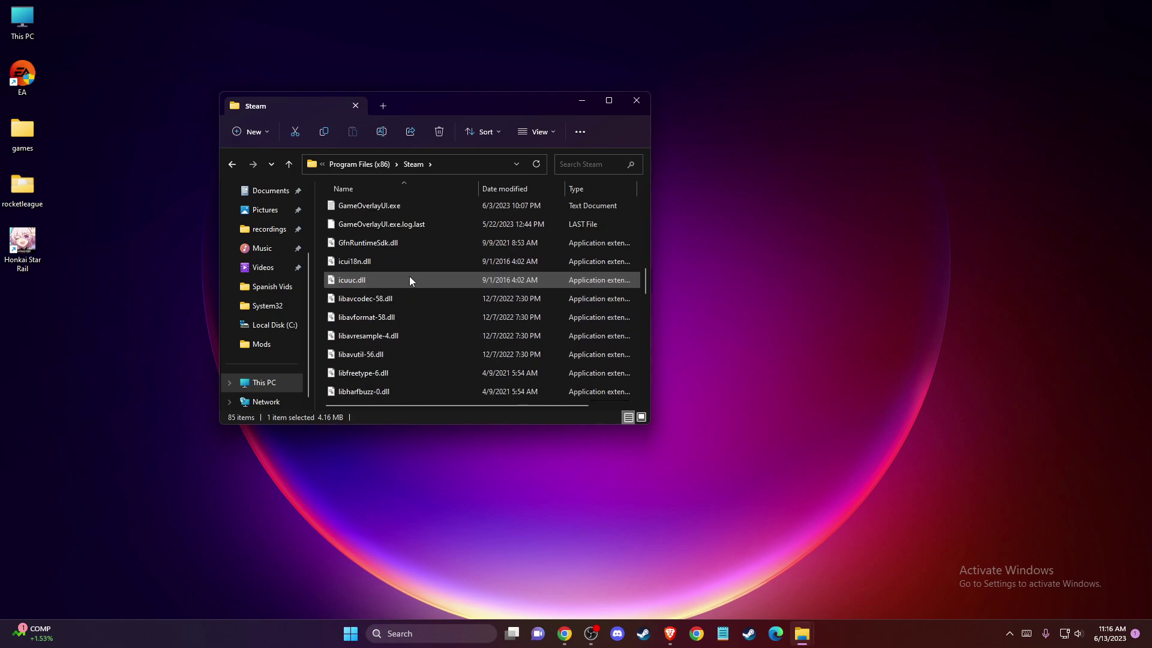
scroll(388, 293, down, 4)
scroll(389, 290, down, 8)
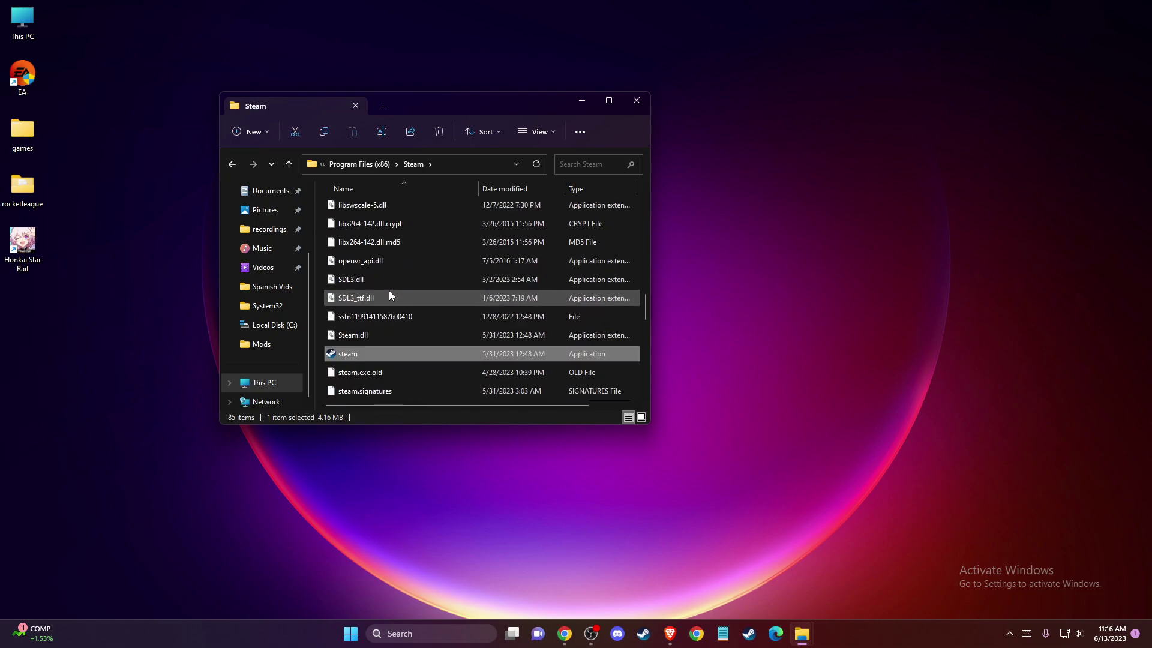
right_click(362, 243)
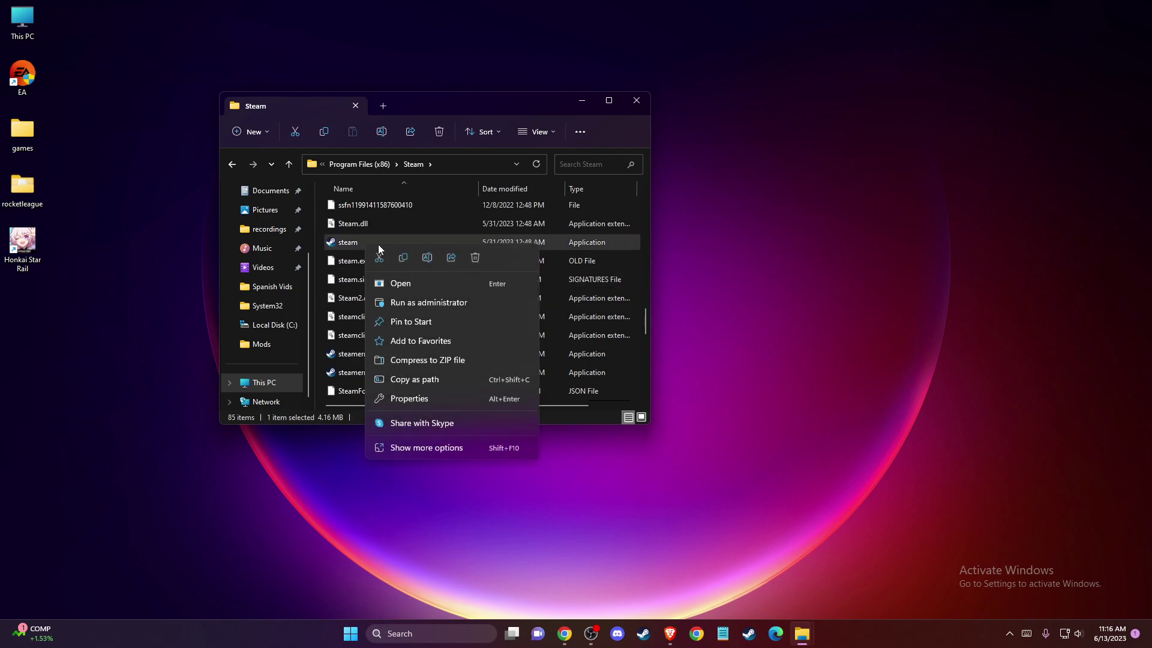
click(406, 398)
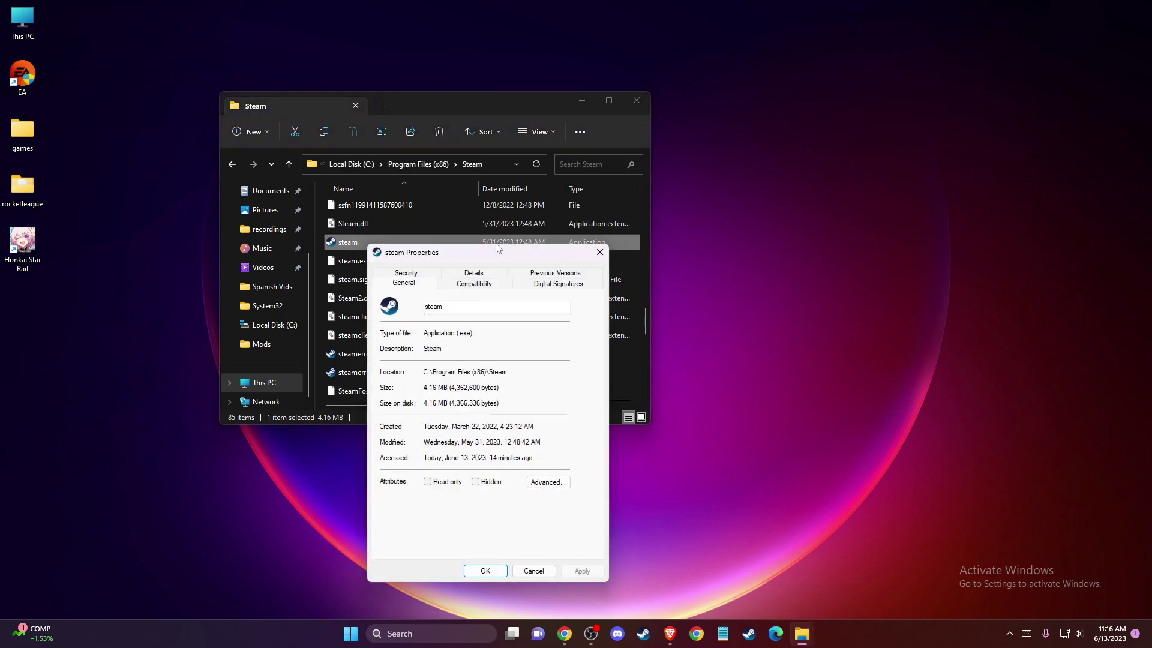
Enable 'Run this program as an administrator' for steam.exe, apply, and close the Steam folder.
click(480, 283)
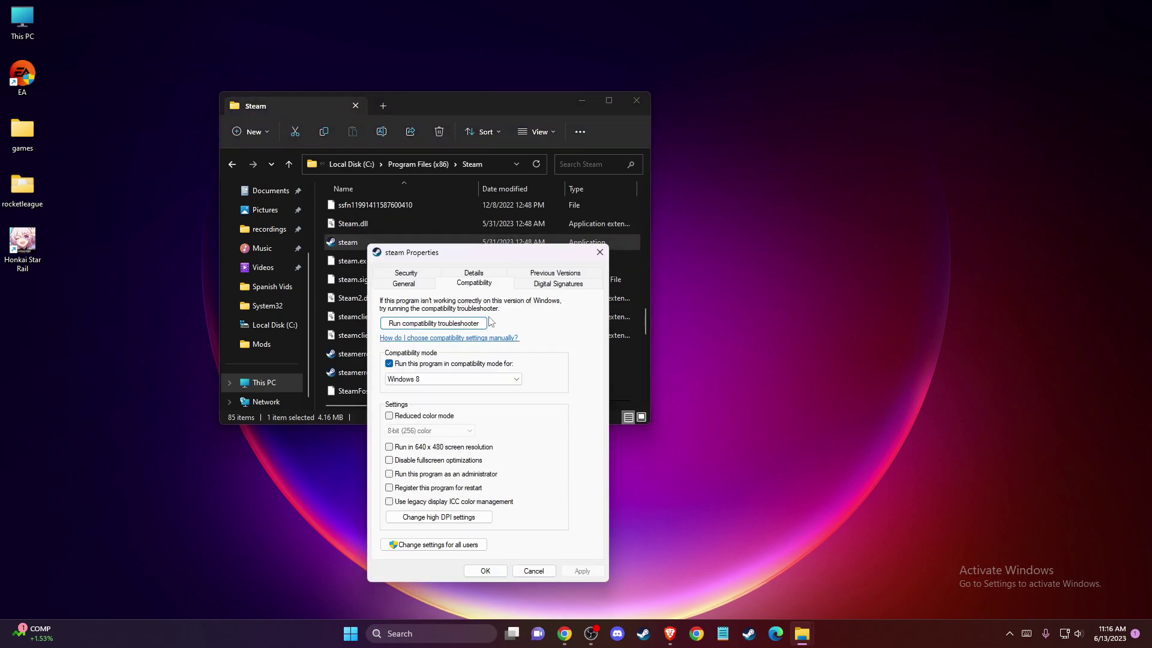
click(389, 474)
click(571, 571)
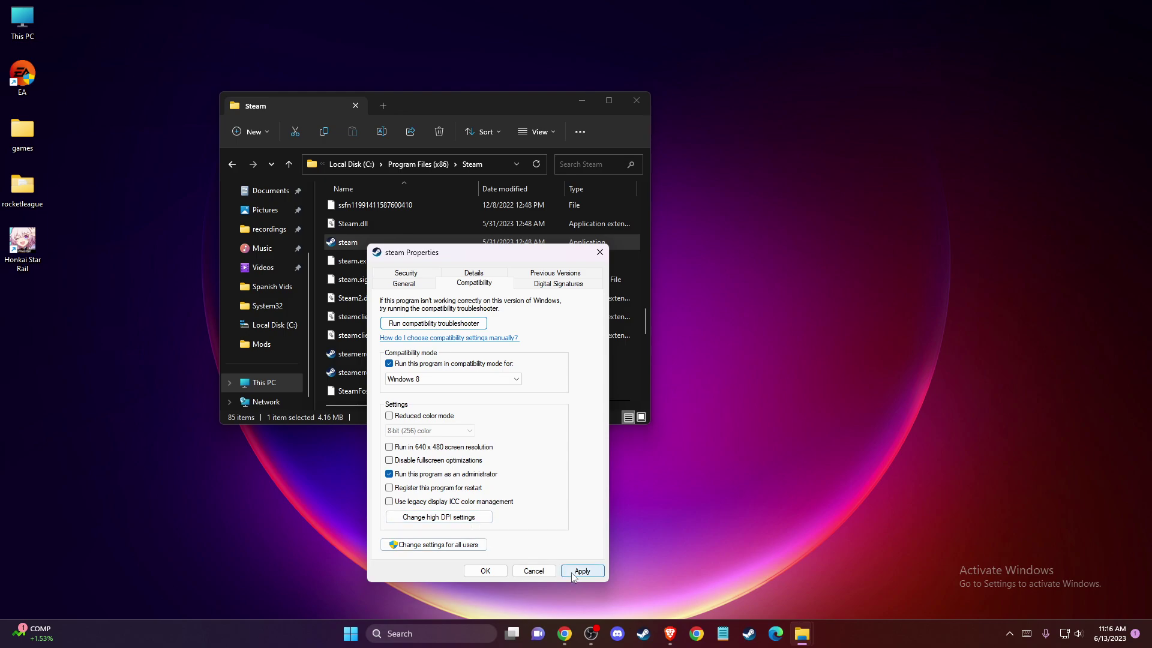
click(600, 252)
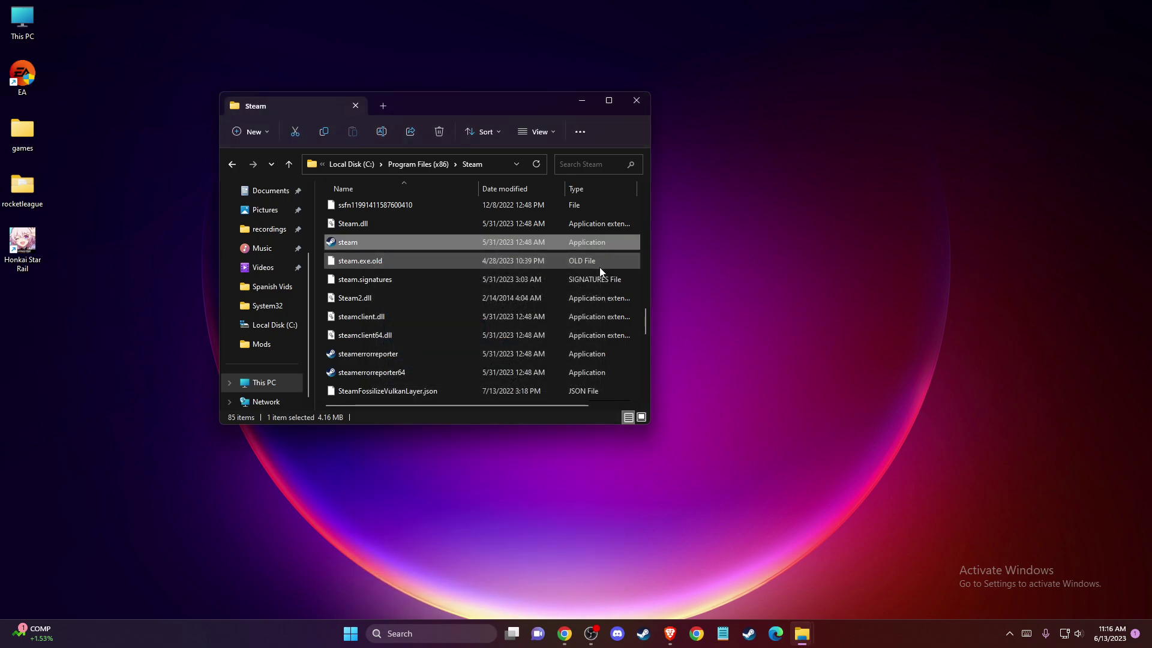
click(637, 100)
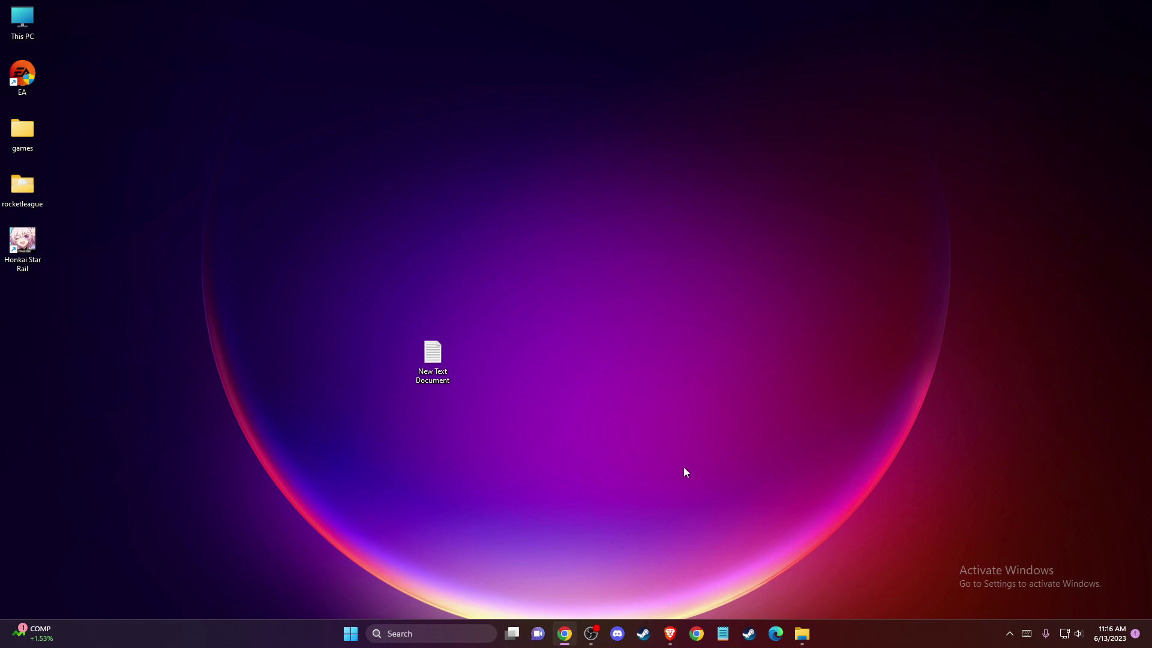
Go from Network & internet settings to the Network Connections adapter list.
right_click(1065, 635)
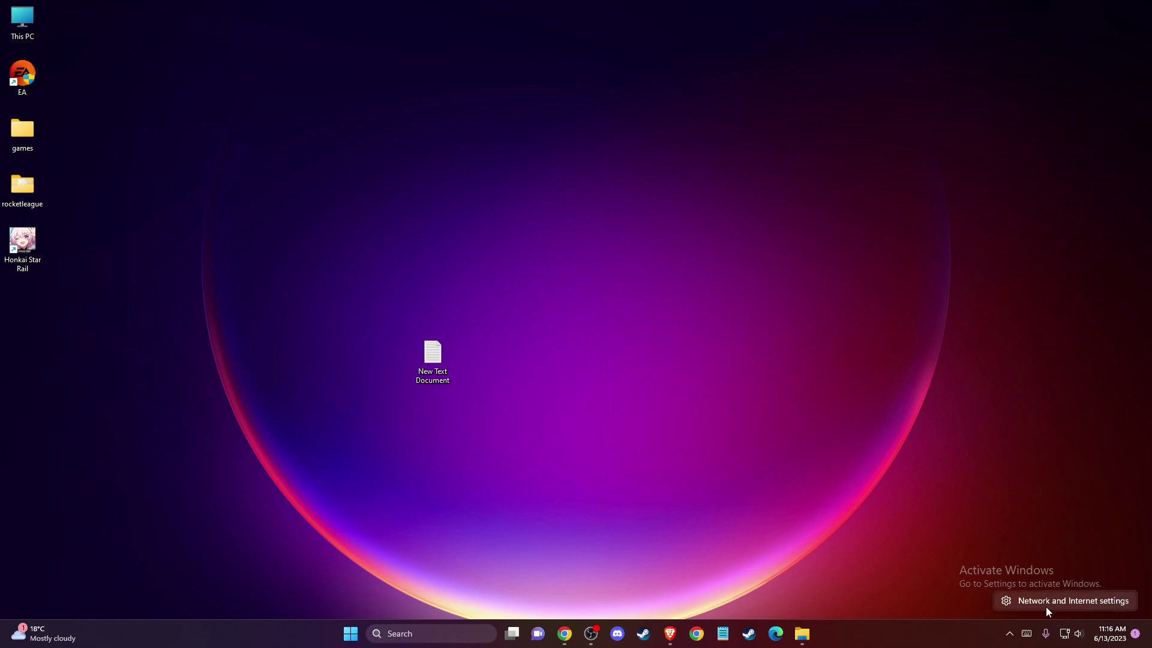
click(1042, 602)
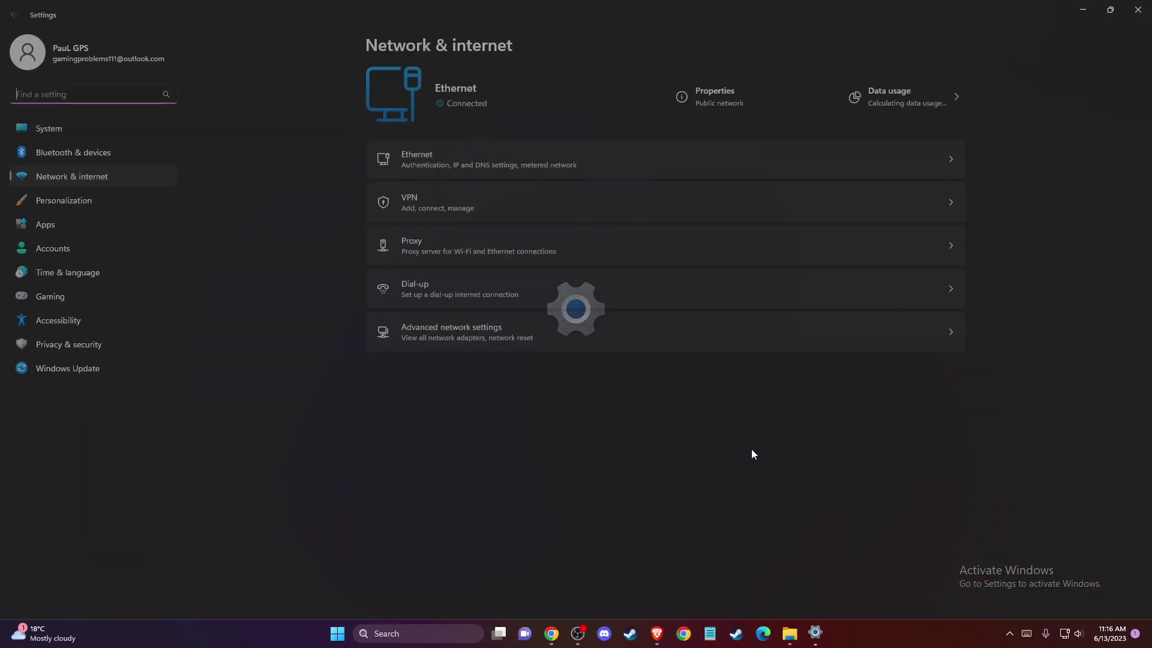
click(416, 330)
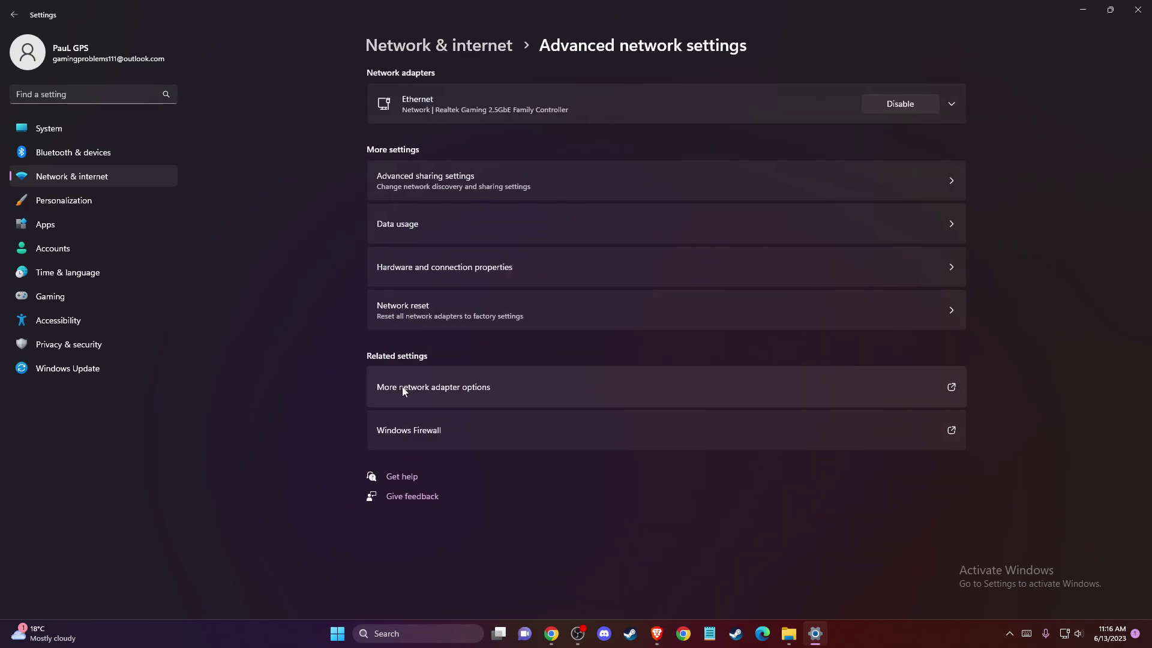
click(404, 389)
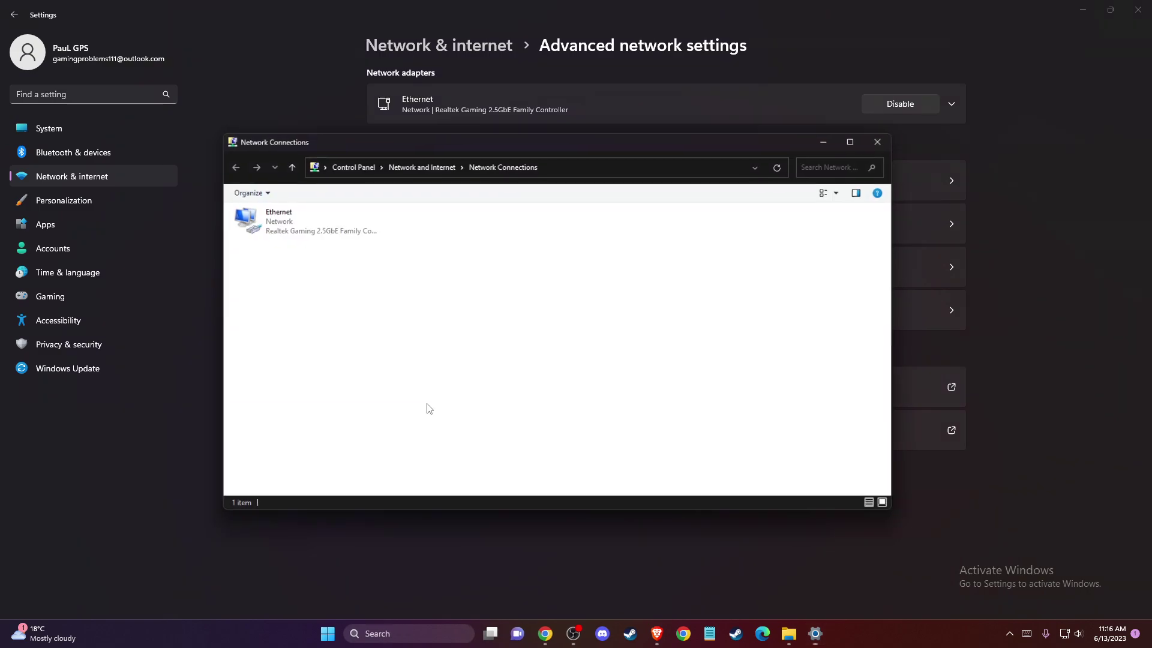
Open Ethernet Properties and select Internet Protocol Version 4 (TCP/IPv4).
click(291, 231)
right_click(290, 232)
click(326, 343)
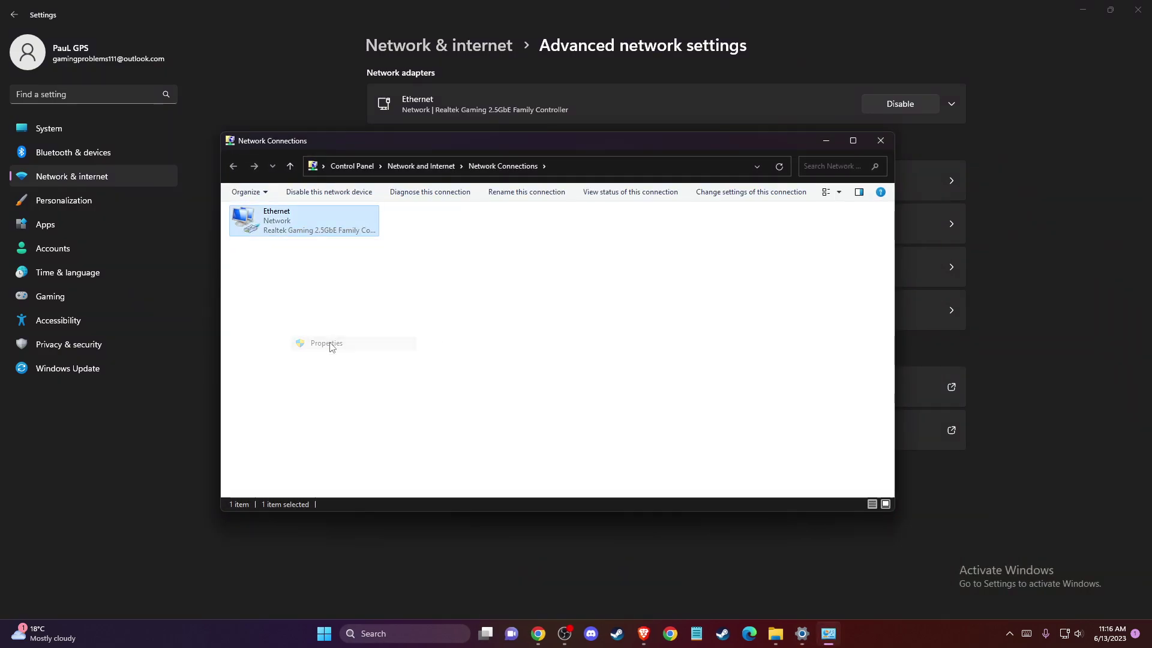
scroll(321, 334, down, 1)
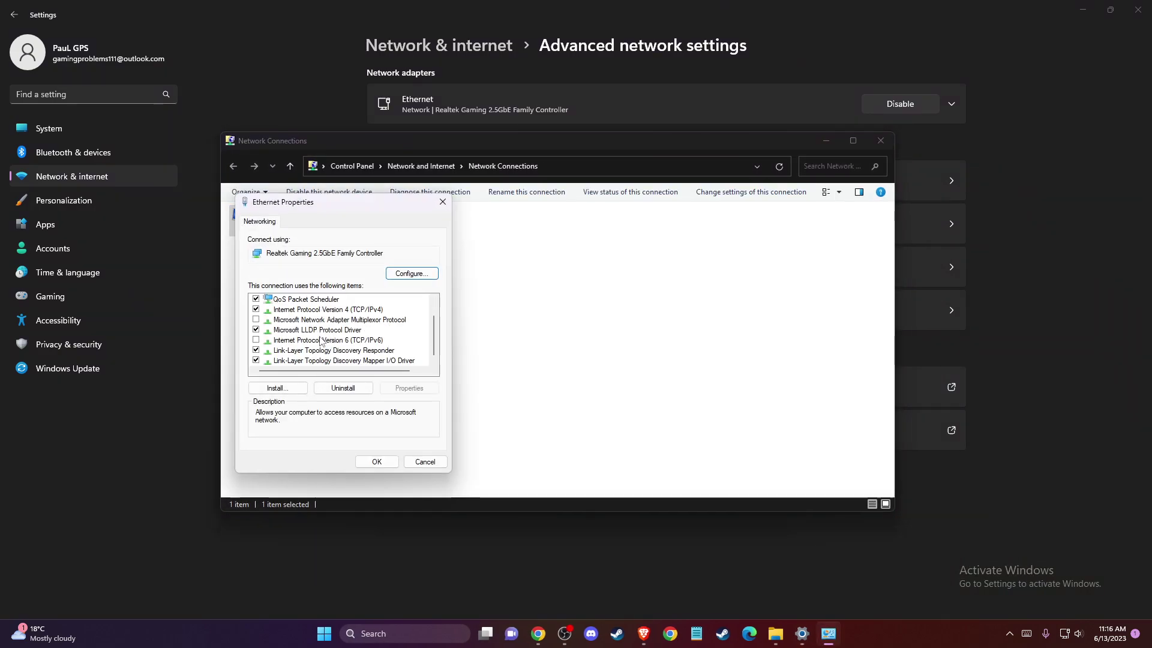
click(322, 340)
scroll(305, 342, up, 1)
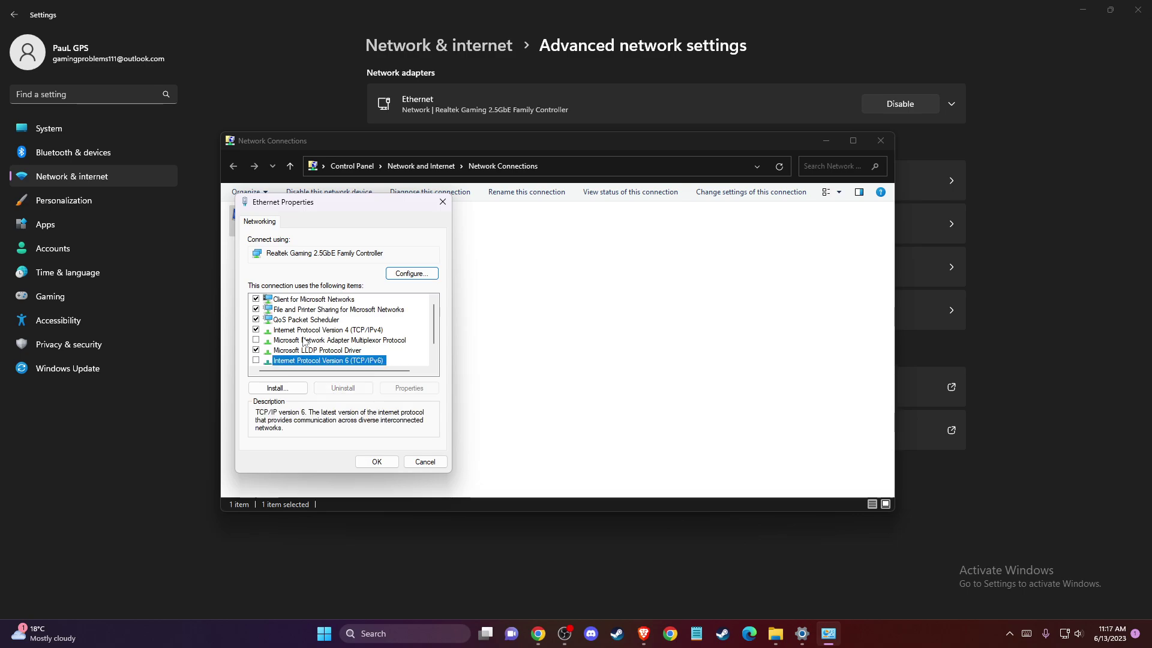
click(312, 331)
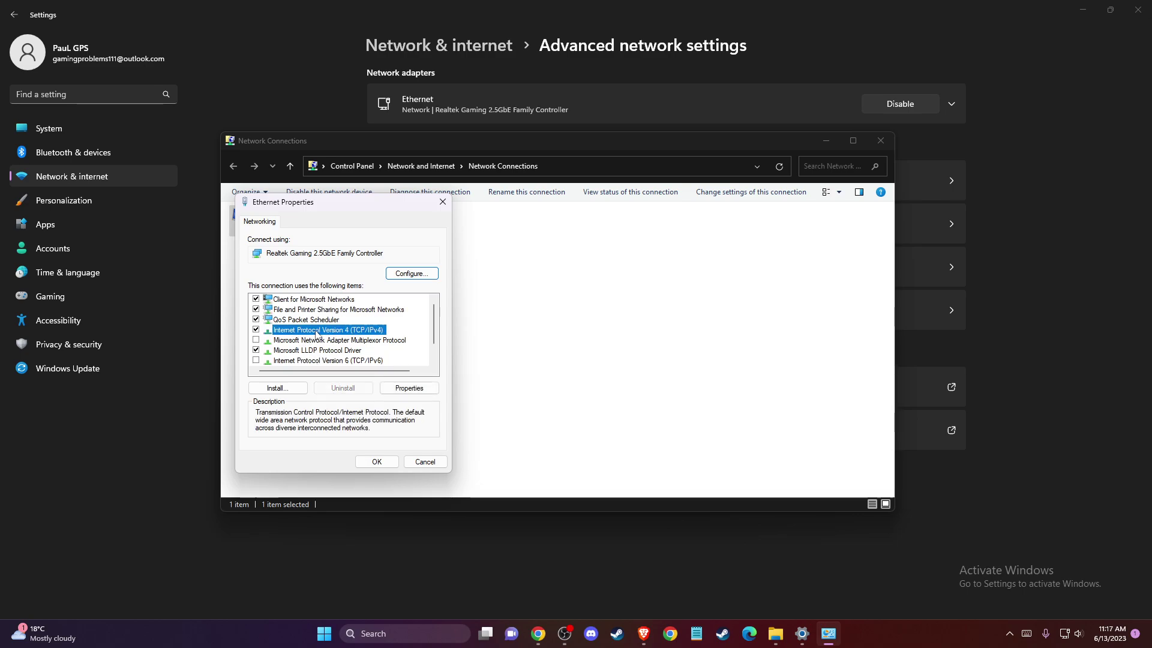
Set Ethernet IPv4 DNS to 8.8.8.8 and 8.8.4.4, save, and close Network Connections.
double_click(313, 332)
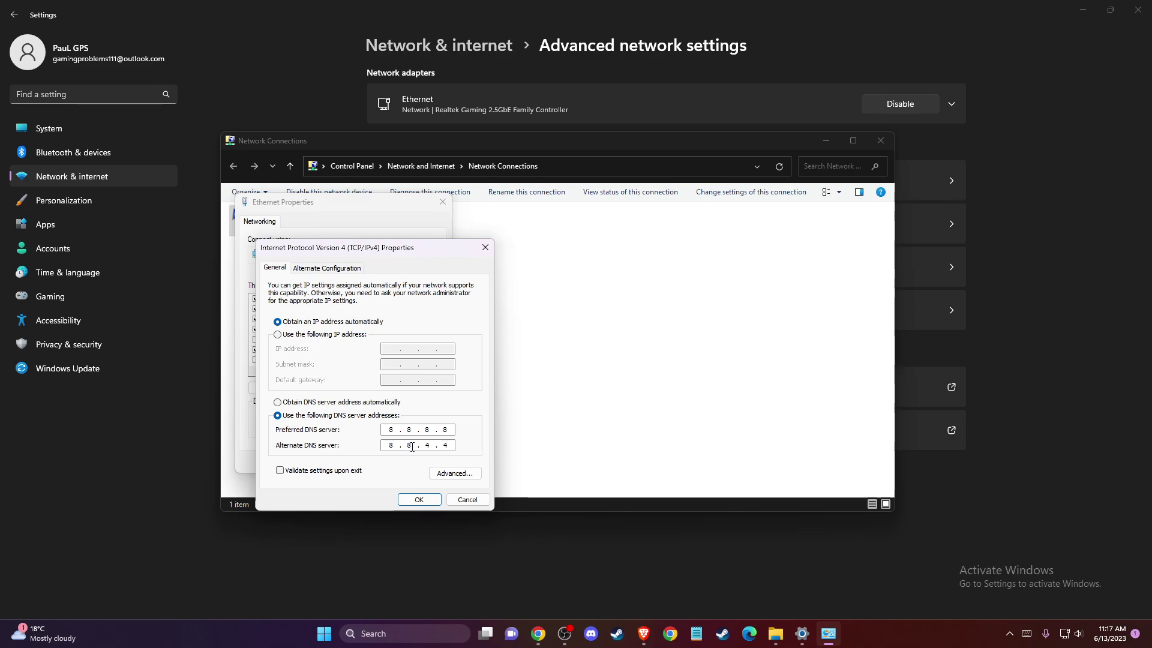
click(419, 500)
click(387, 465)
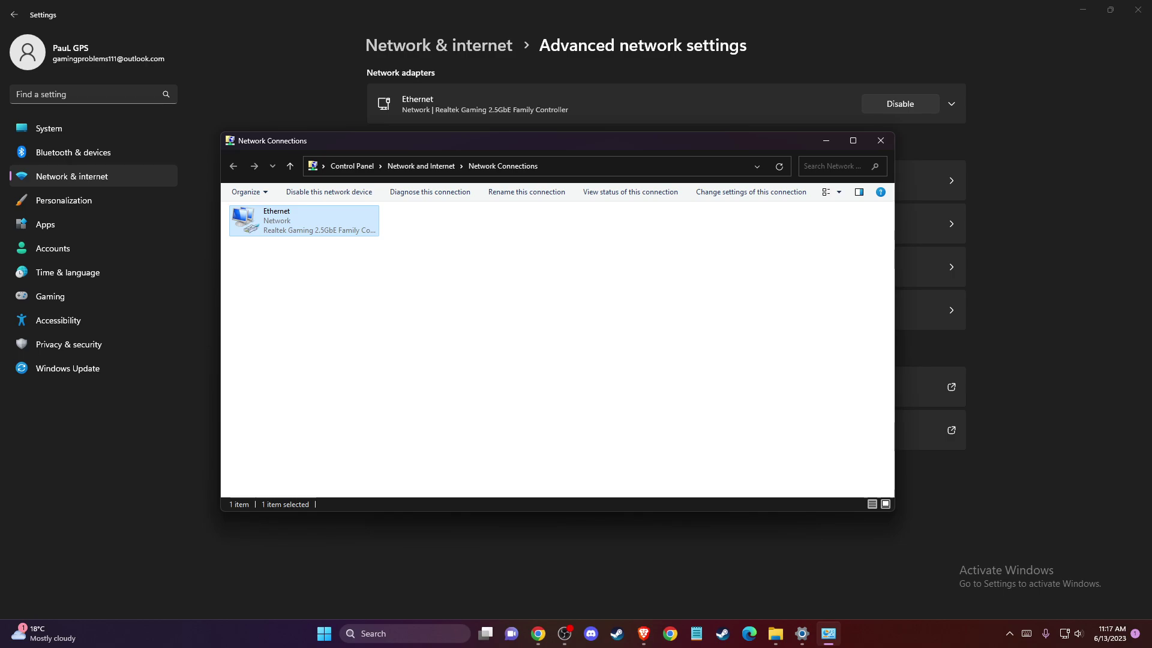
click(885, 141)
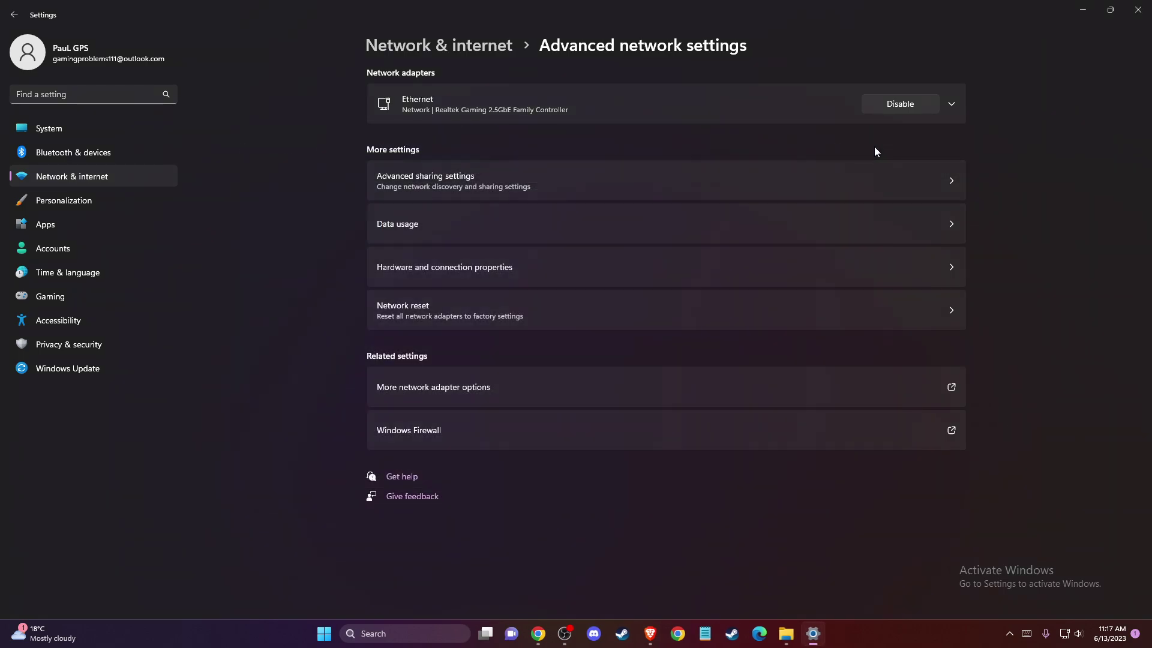
Close Settings and launch Command Prompt as administrator via a CMD search.
click(1136, 8)
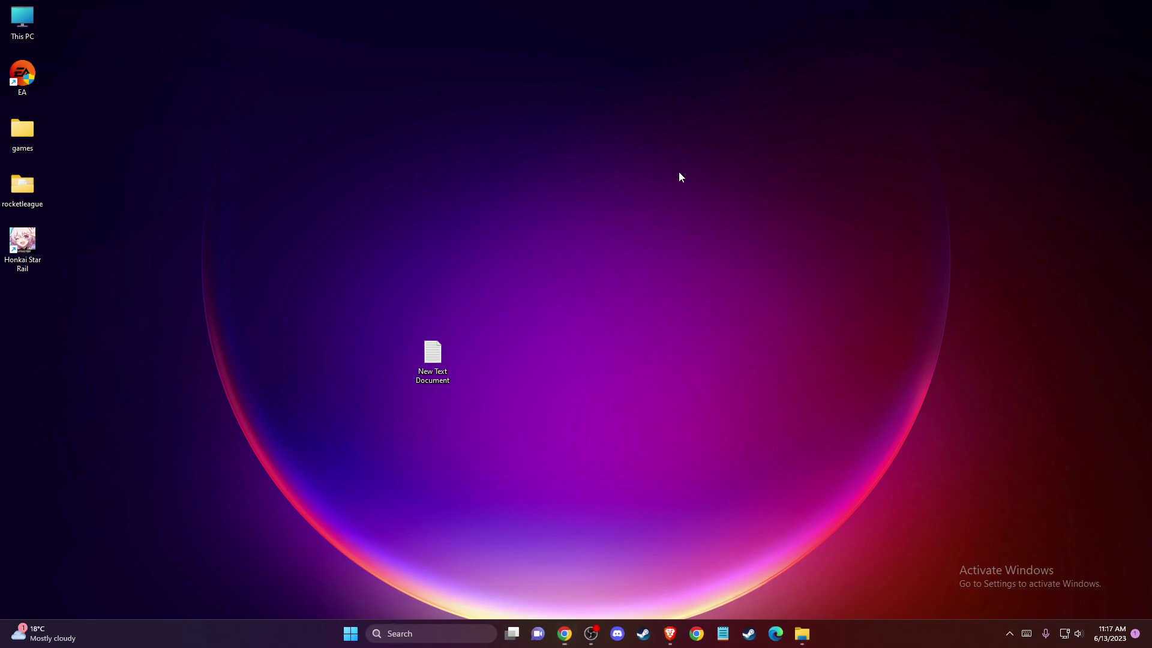
click(405, 634)
text(CMD)
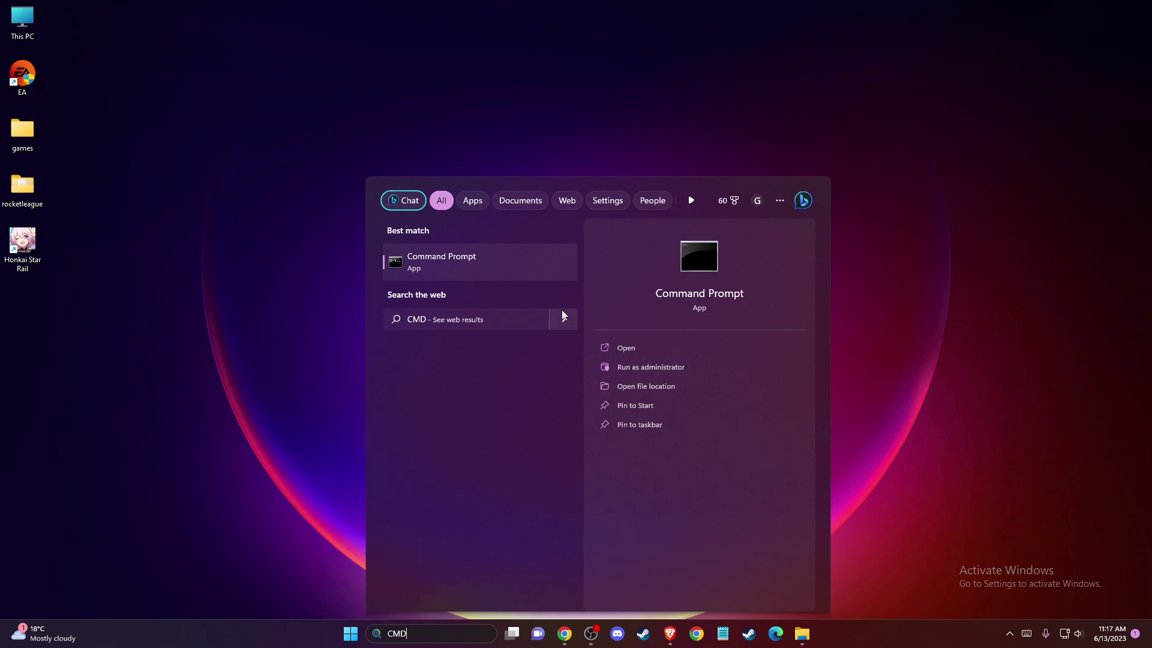
right_click(470, 258)
click(495, 276)
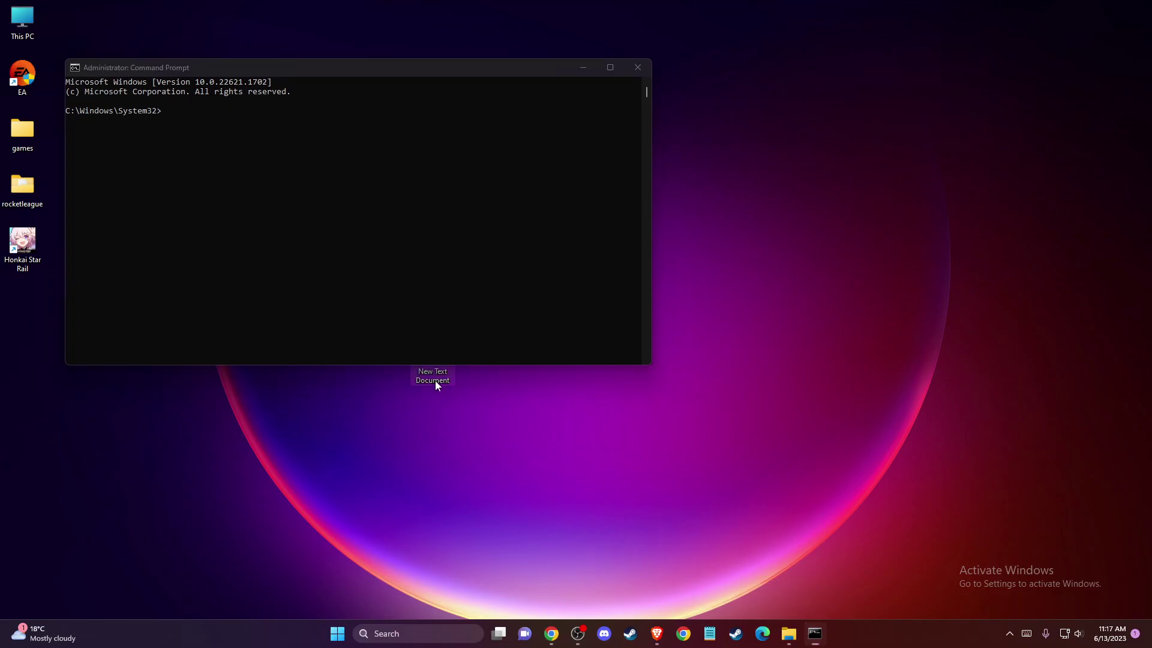
Open the New Text Document beside Command Prompt and copy the ipconfig /flushdns line.
double_click(433, 378)
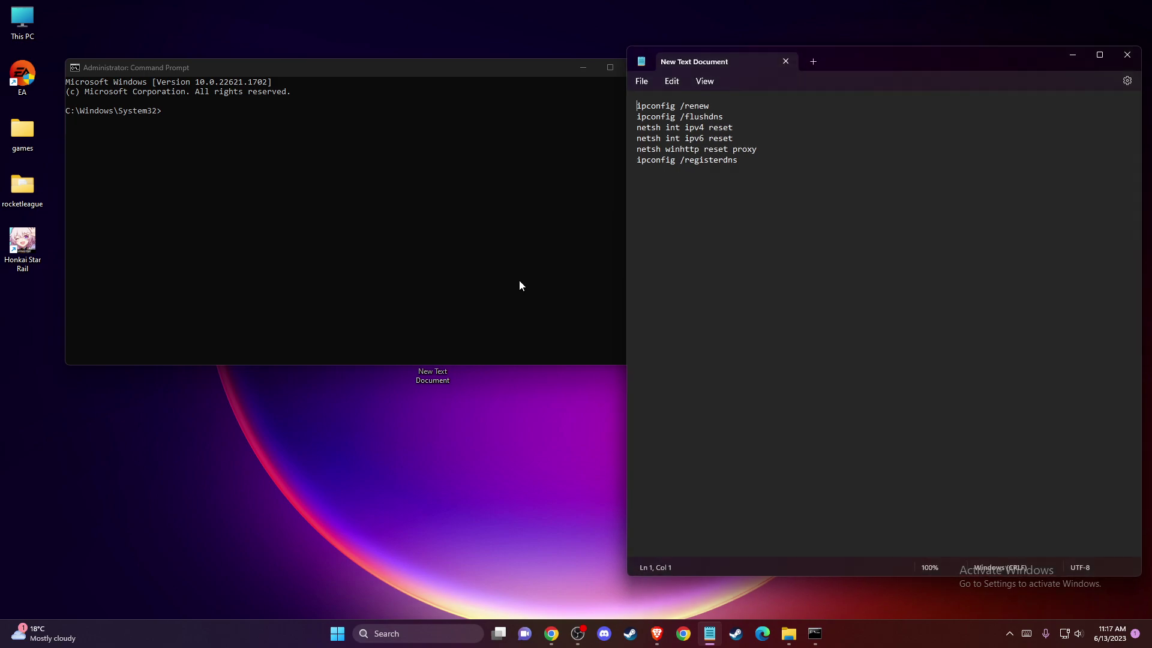
drag(487, 71, 458, 84)
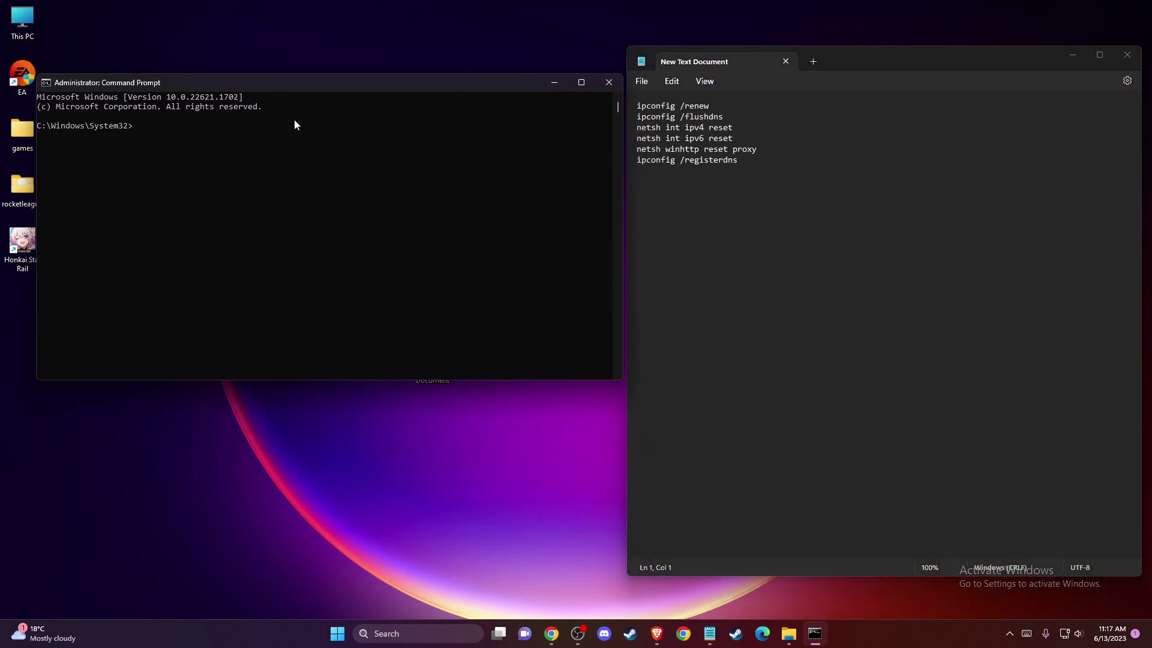
triple_click(625, 116)
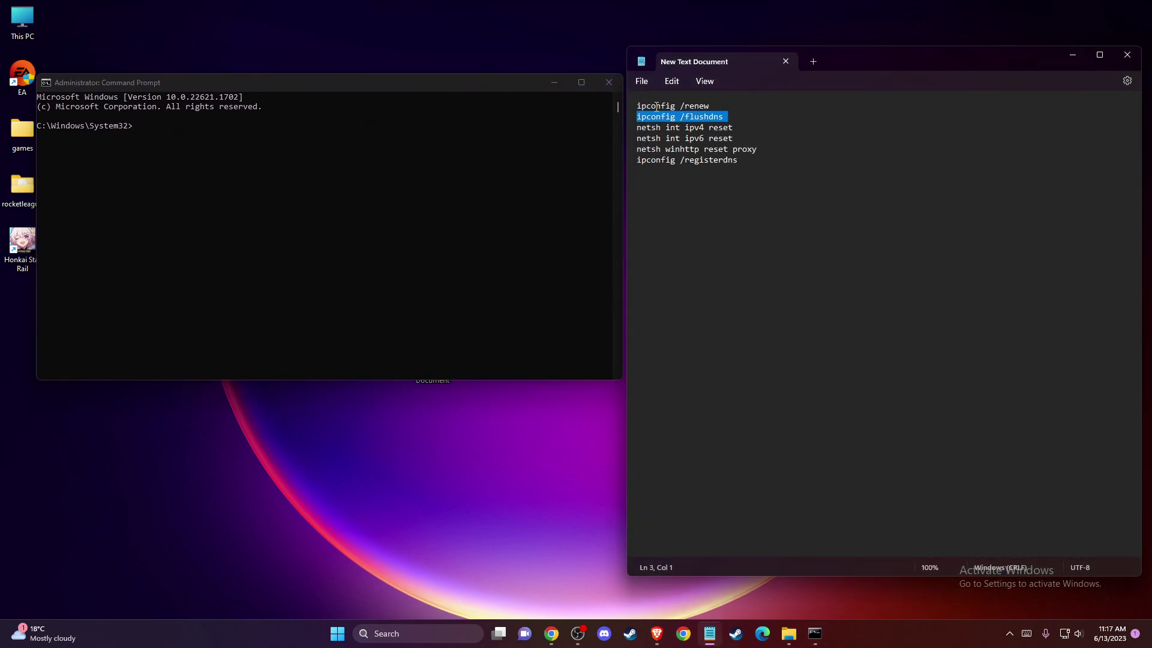
click(656, 105)
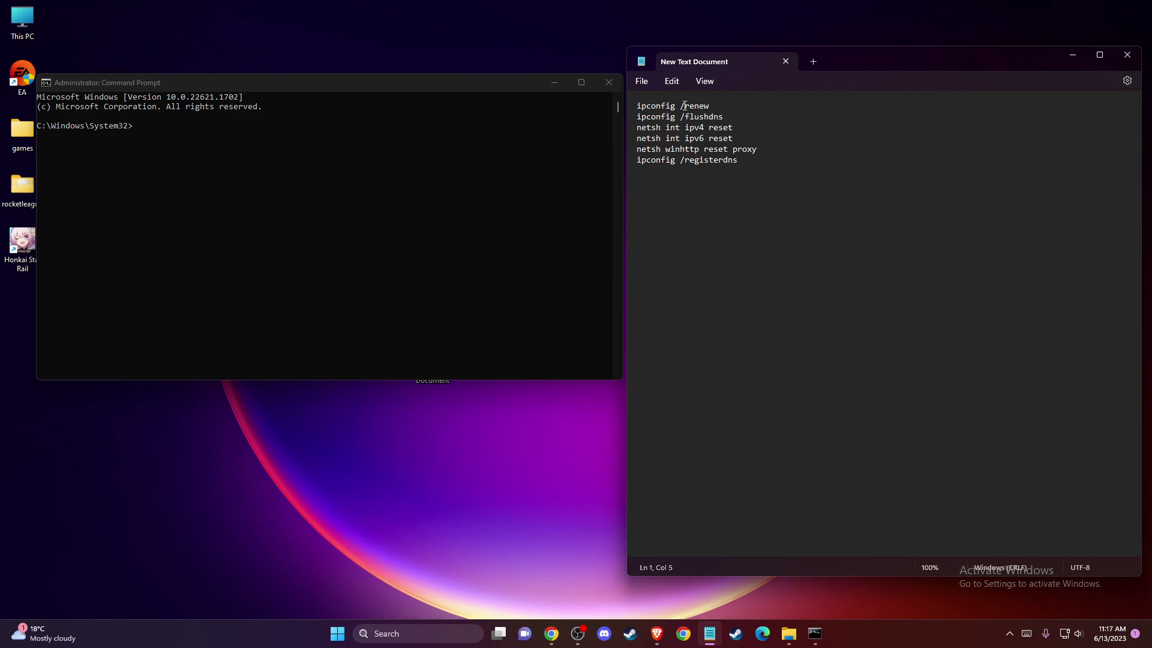
triple_click(646, 116)
key(cmd+c)
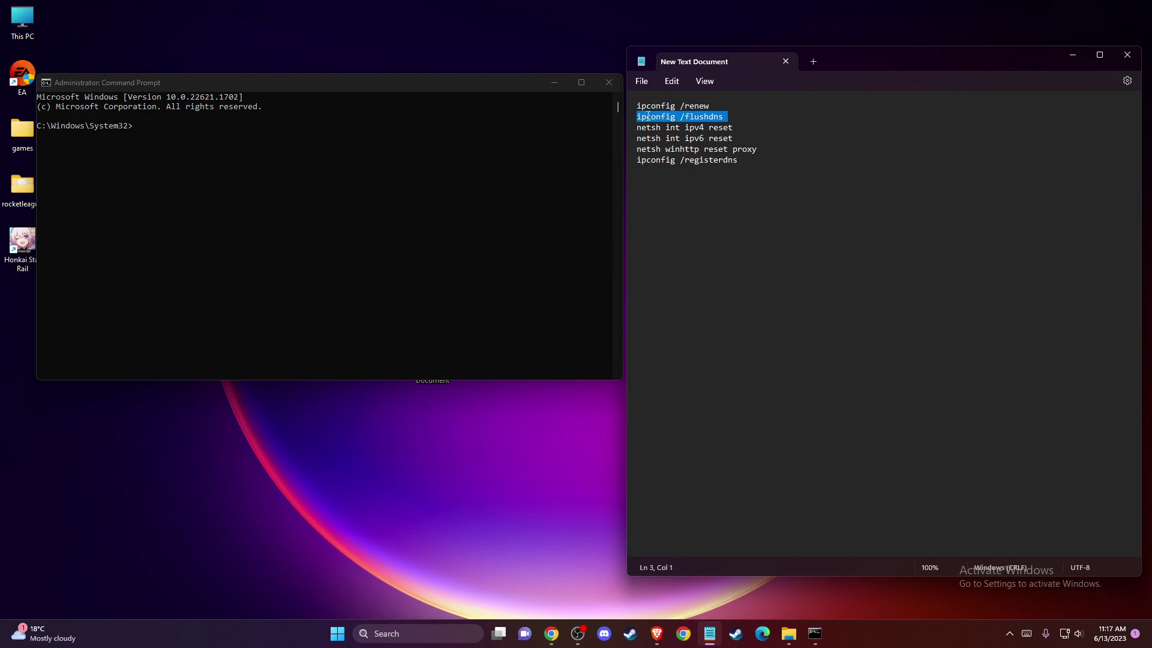
right_click(643, 117)
key(Escape)
Paste and run ipconfig /flushdns in Command Prompt, then close Notepad.
click(138, 126)
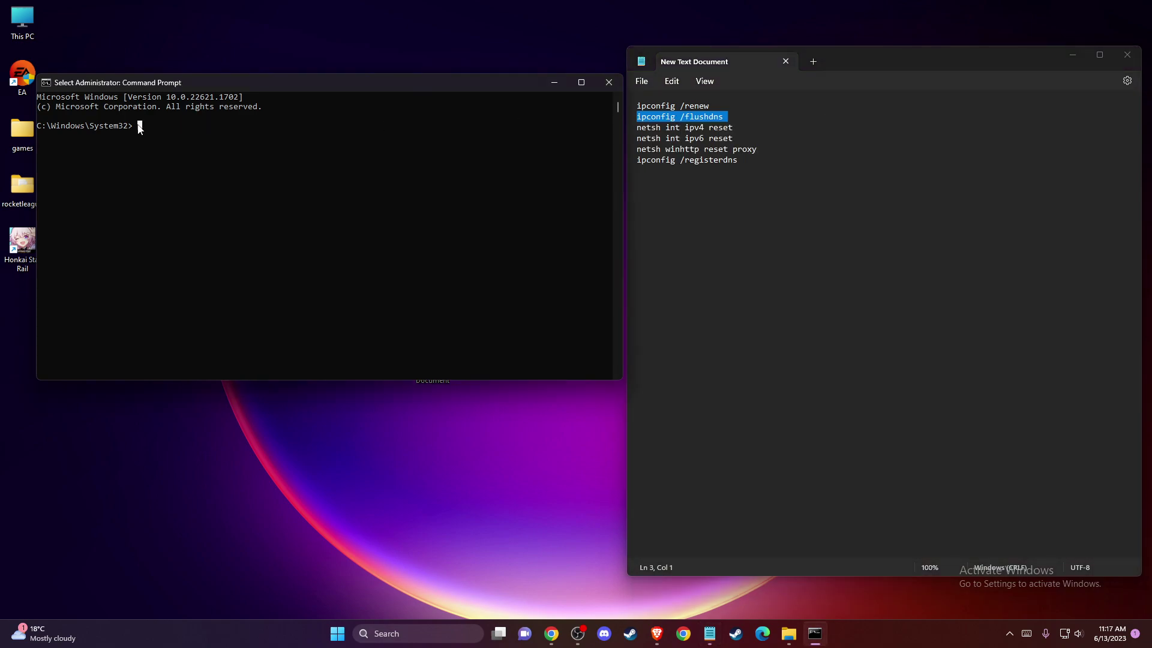
right_click(138, 128)
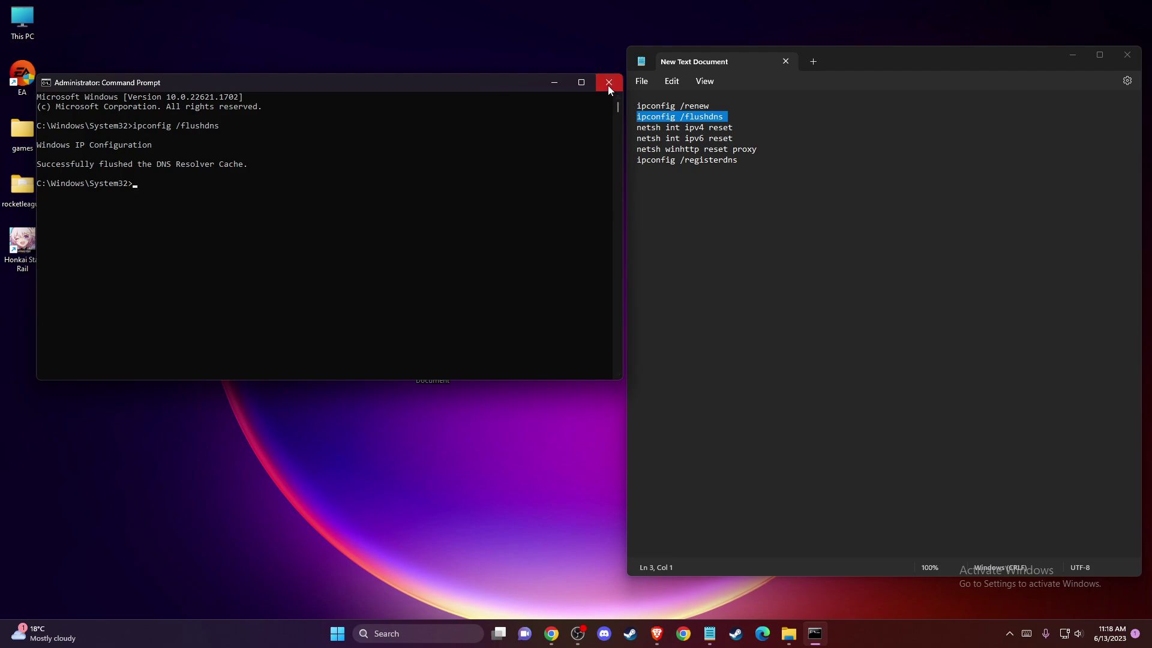
click(1127, 54)
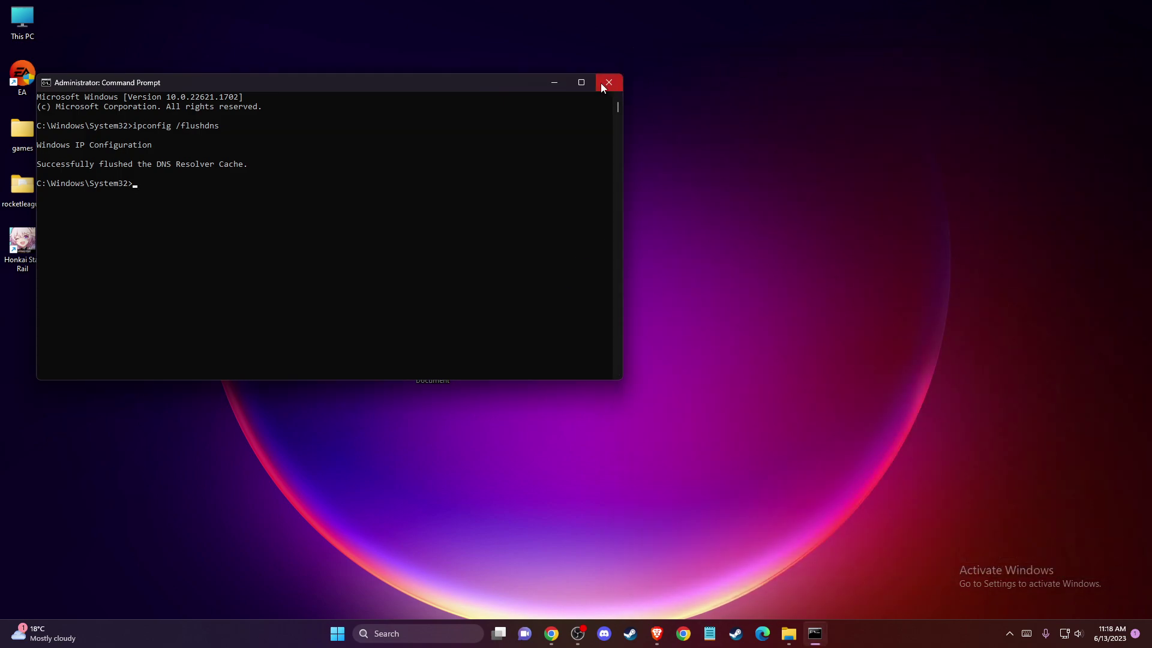
Close Command Prompt, reopen Task Manager to scan the Processes list, then close it.
click(608, 83)
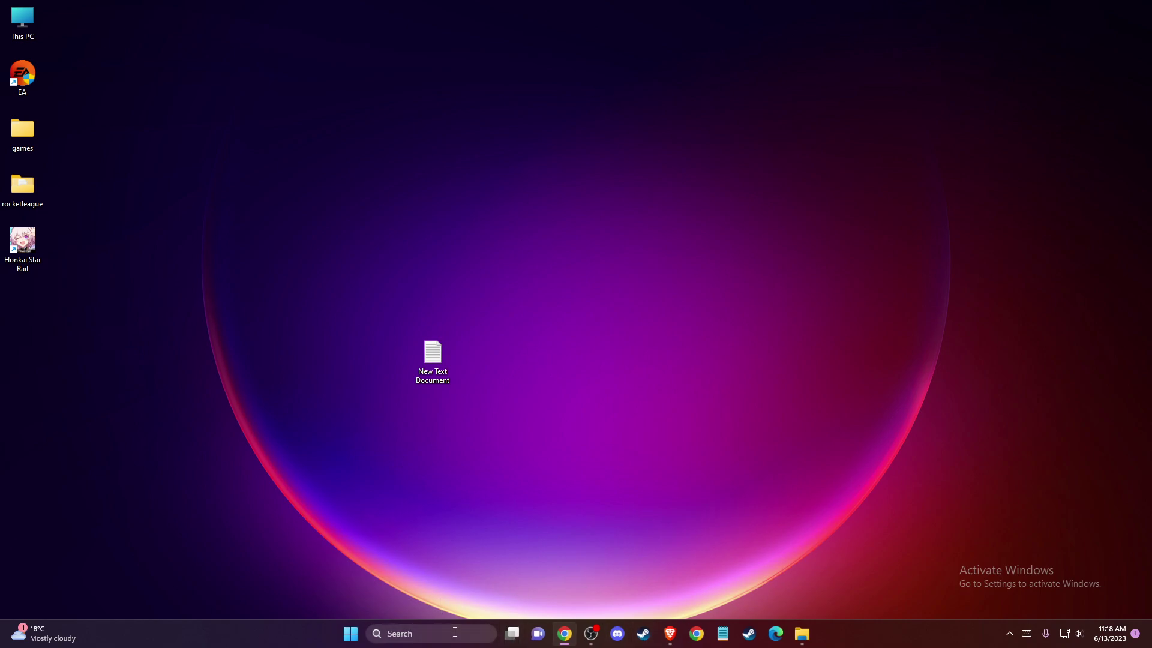
click(431, 632)
text(TASk Manager)
click(435, 264)
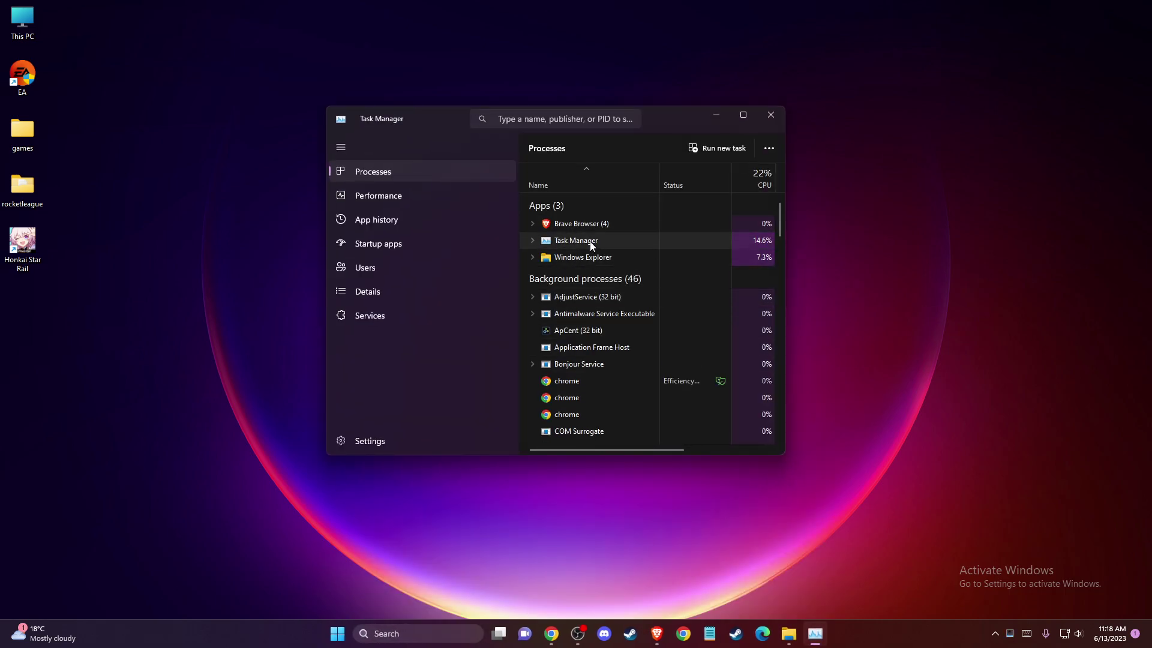
scroll(585, 240, down, 8)
scroll(585, 247, down, 5)
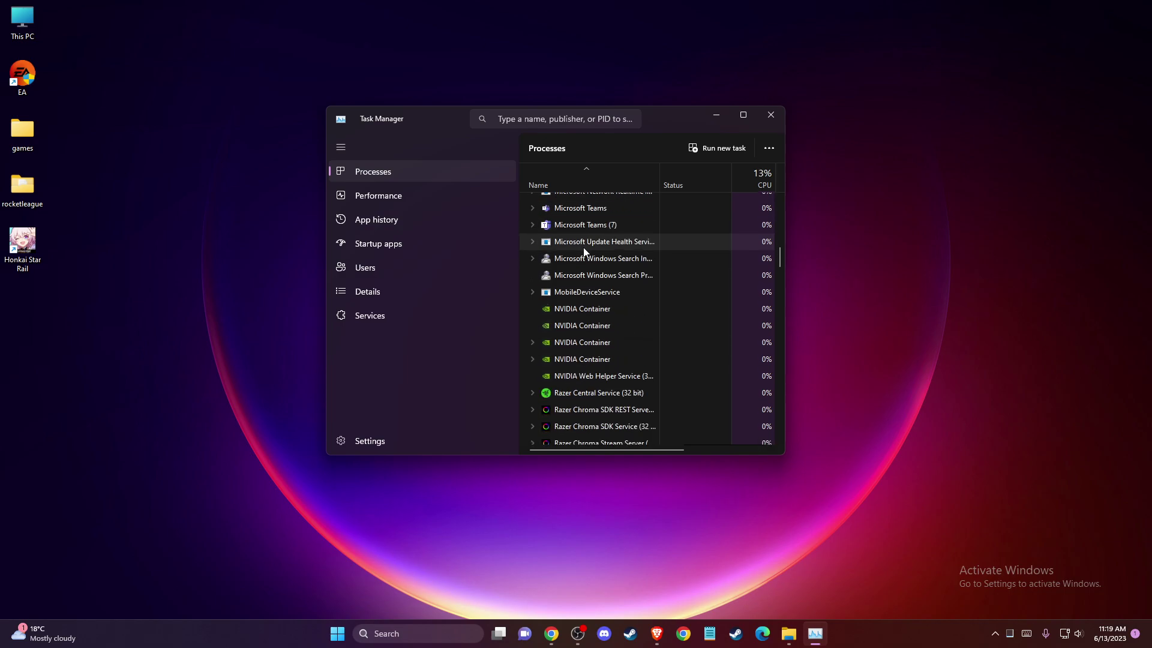
click(768, 117)
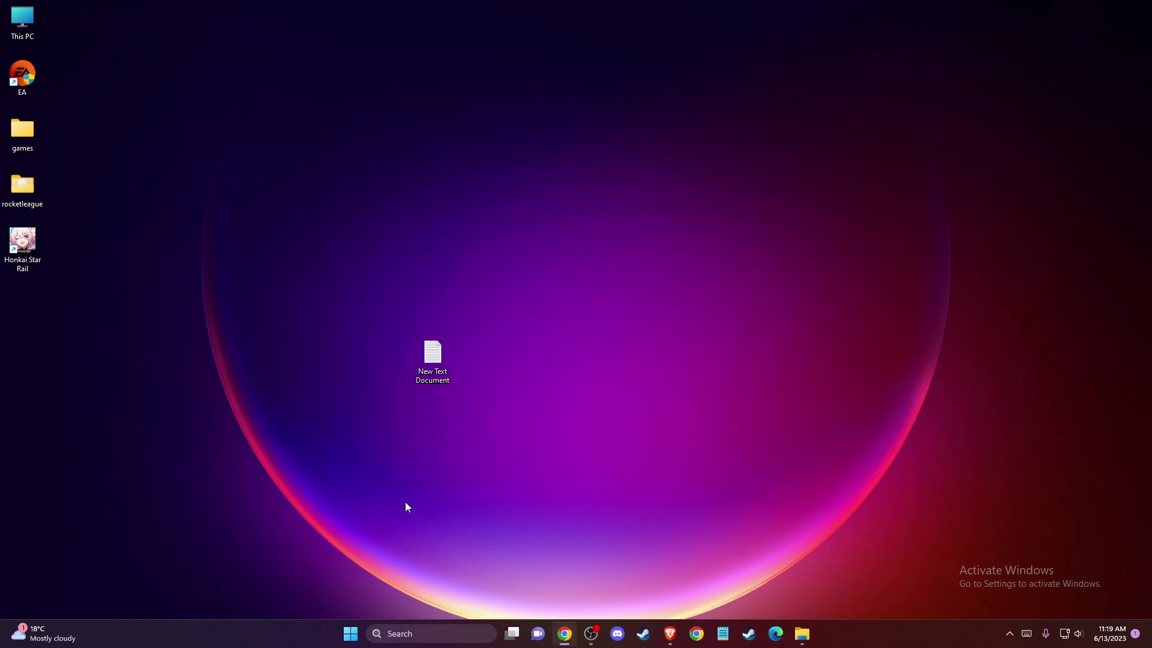
Open %APPDATA% from Run, navigate to AppData\Local\Steam, then close Explorer.
click(397, 634)
text(RUN)
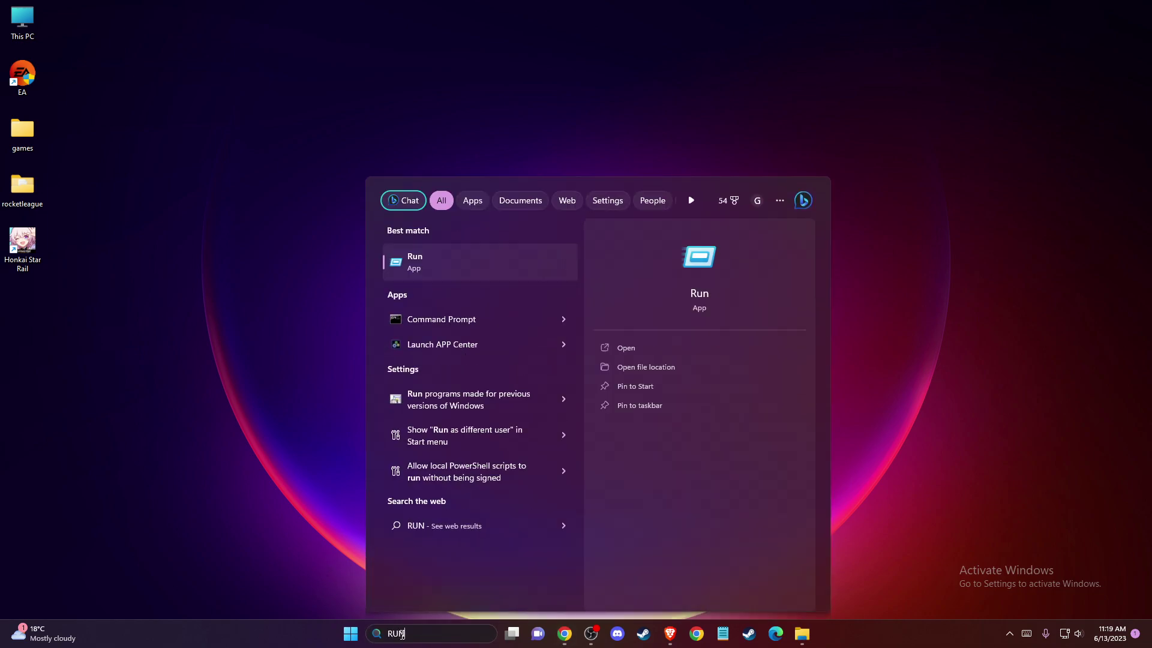
key(Return)
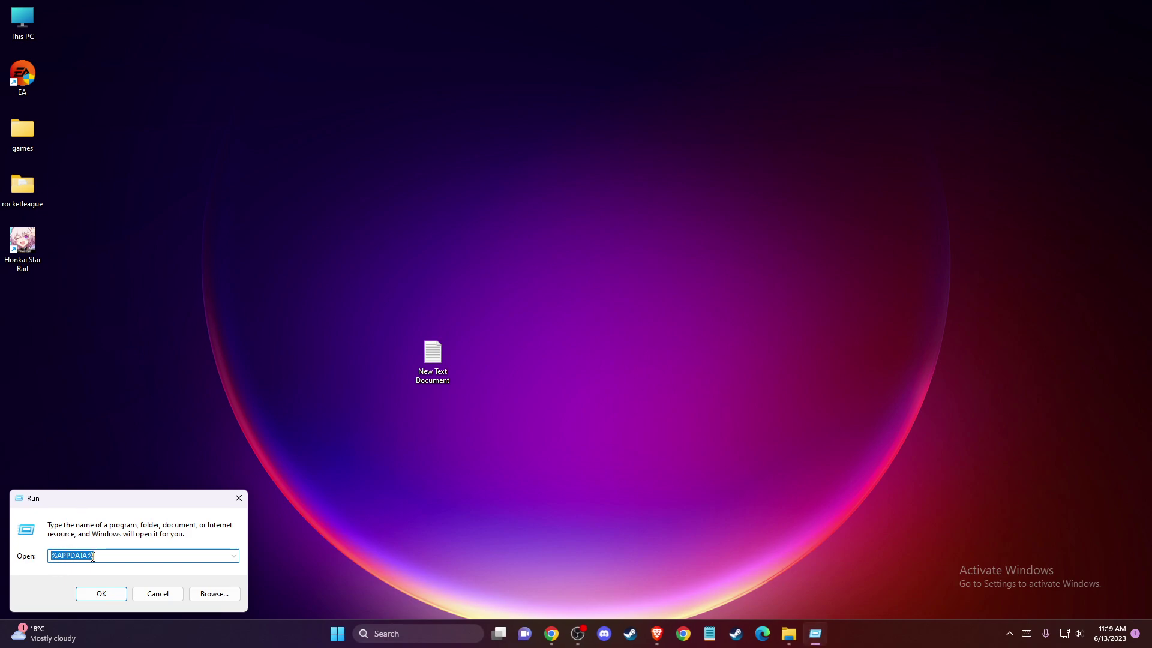
click(101, 593)
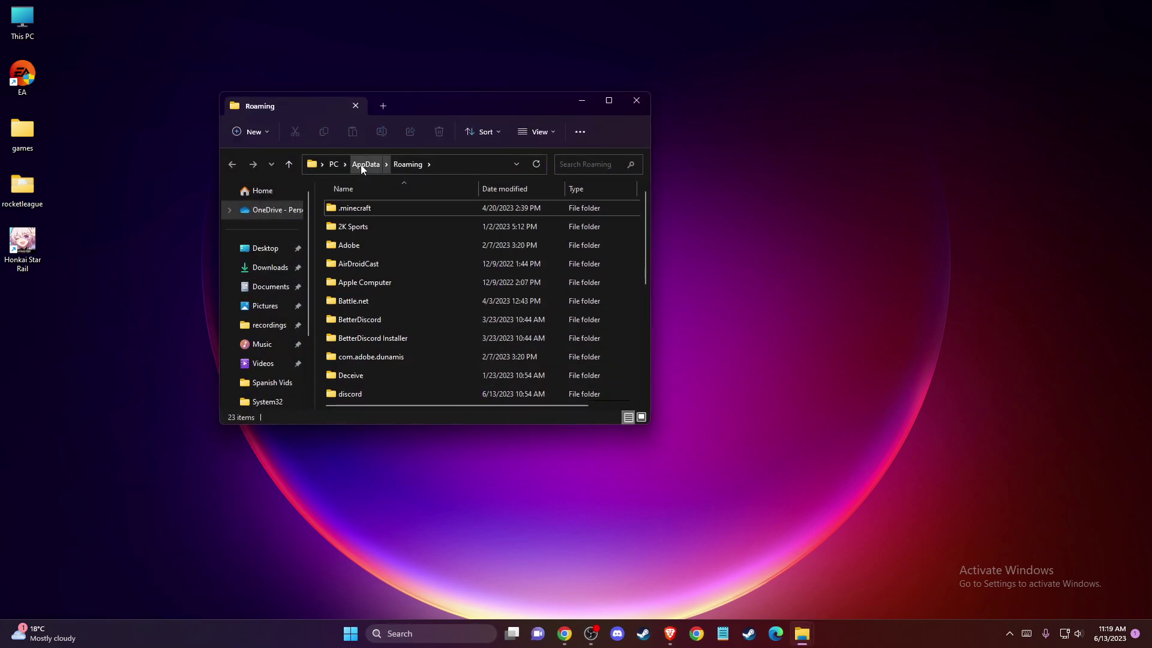
click(361, 164)
double_click(332, 210)
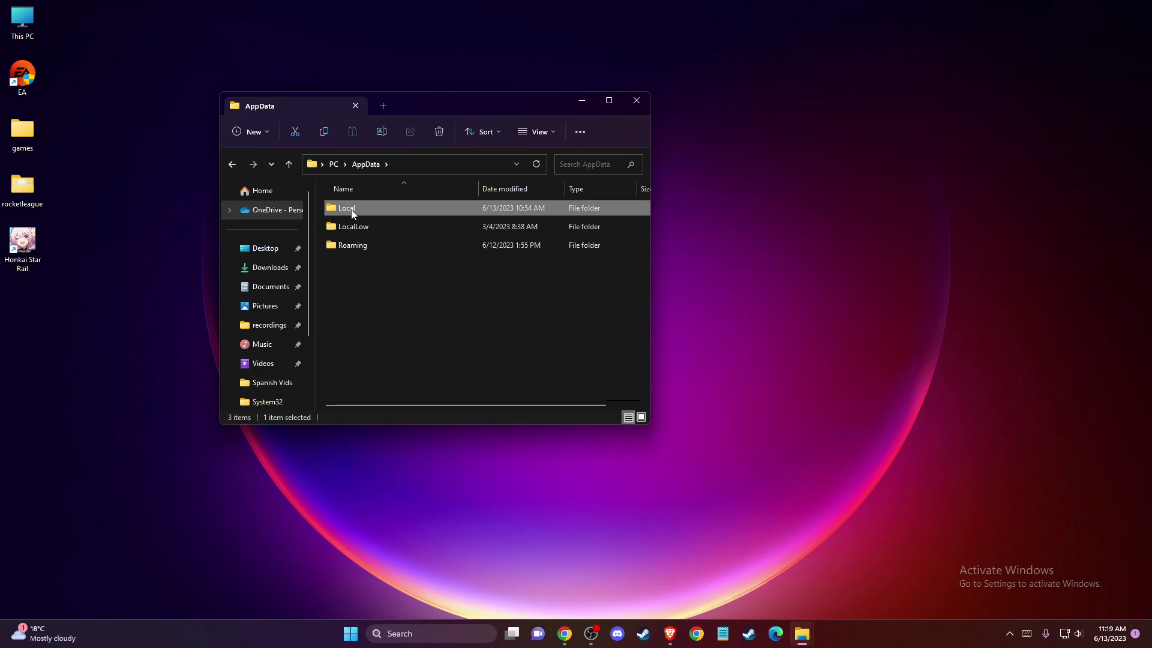
key(s)
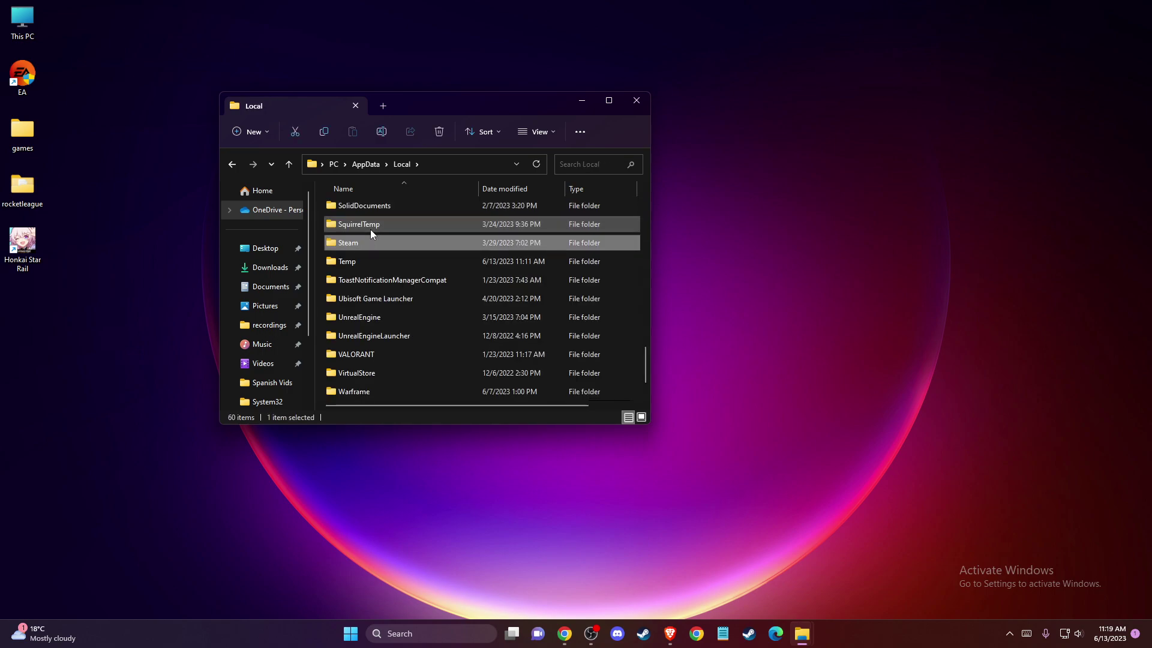
right_click(360, 244)
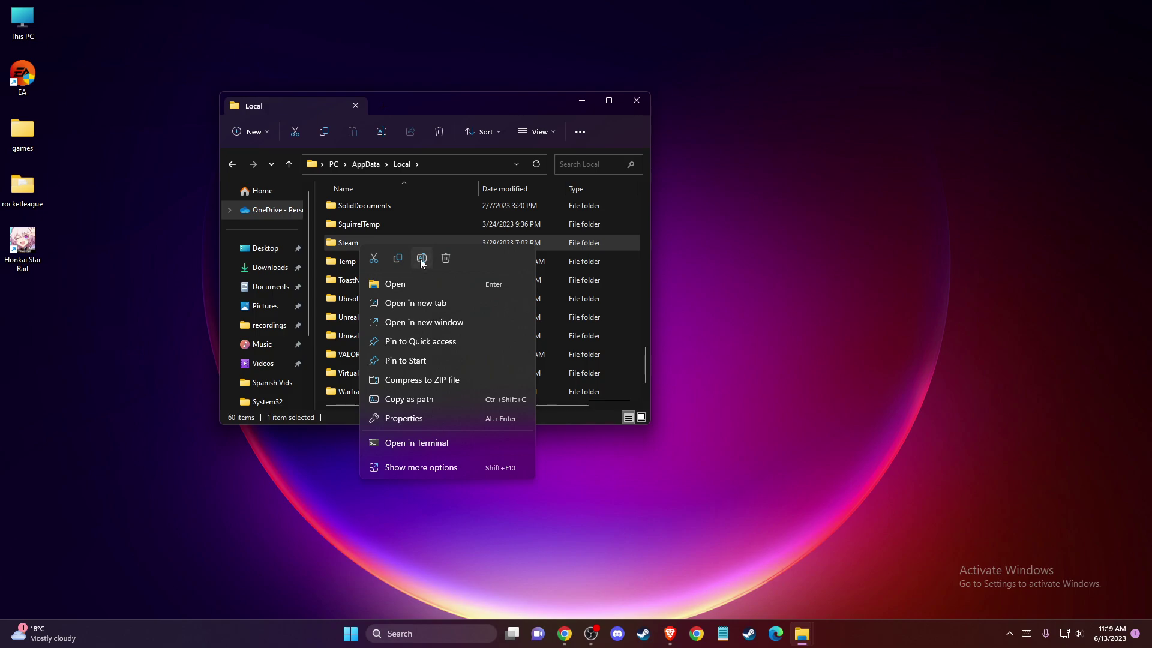
click(634, 104)
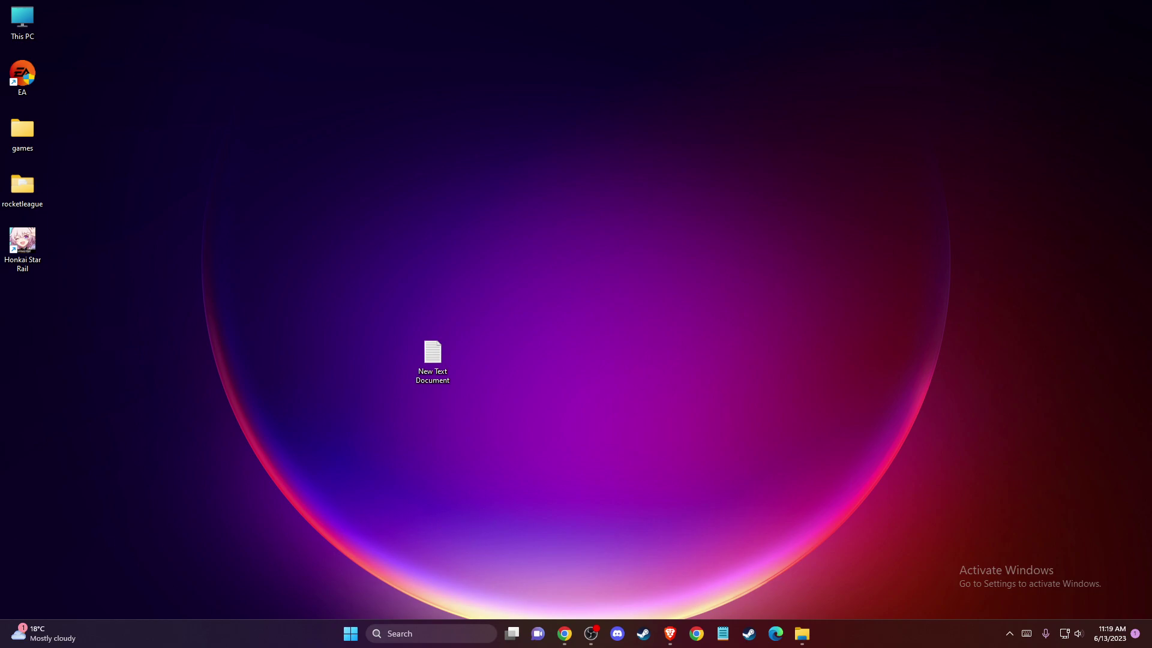
Open Virus & threat protection settings and choose Add or remove exclusions.
click(413, 632)
text(VIRUS)
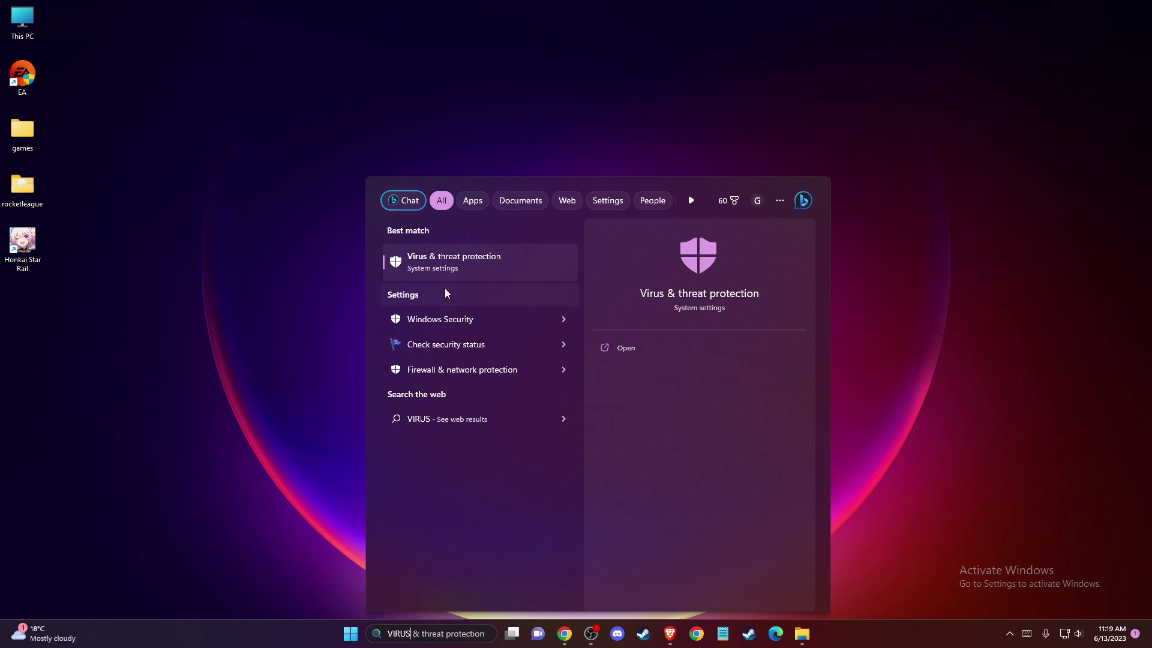
click(456, 273)
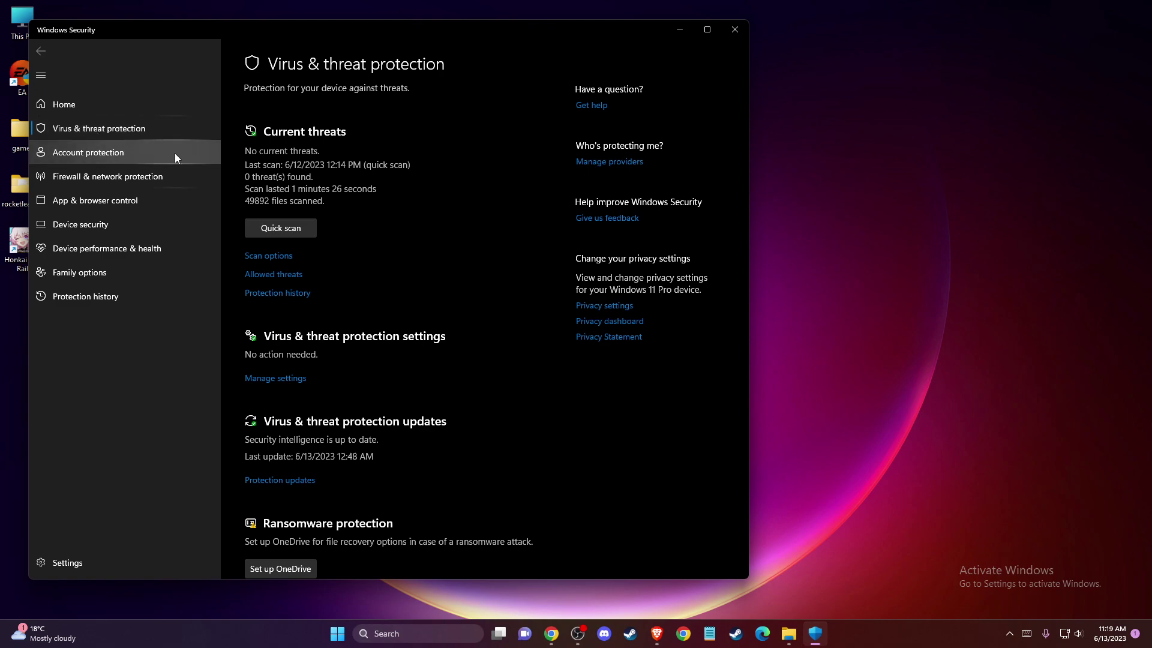
click(267, 379)
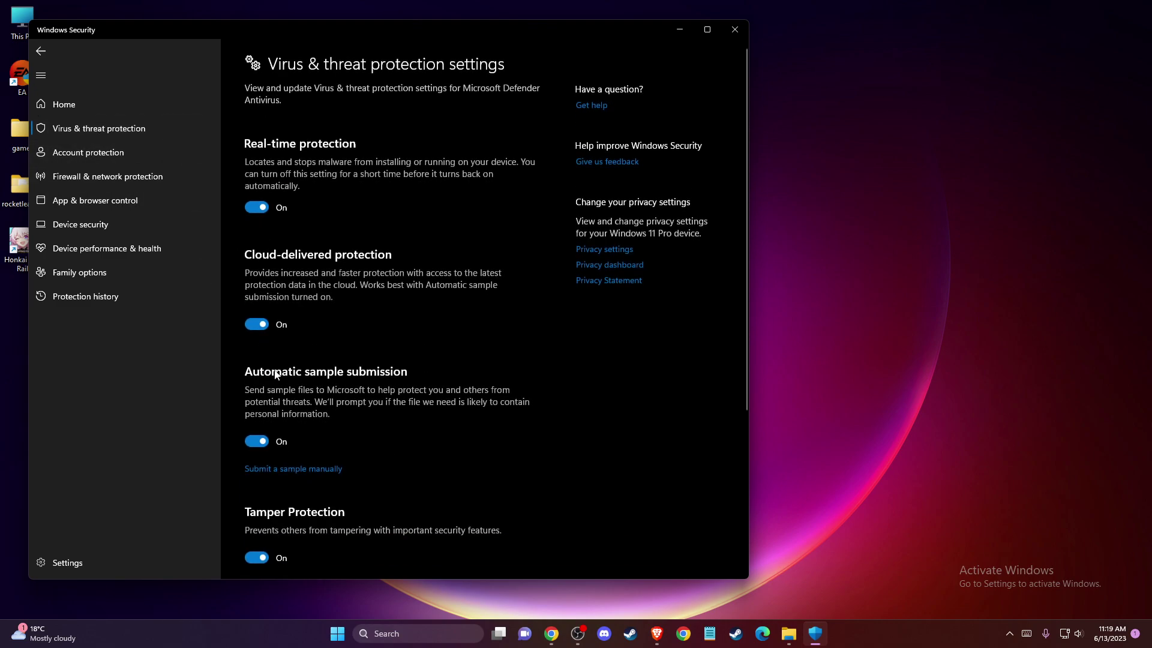
scroll(398, 205, down, 4)
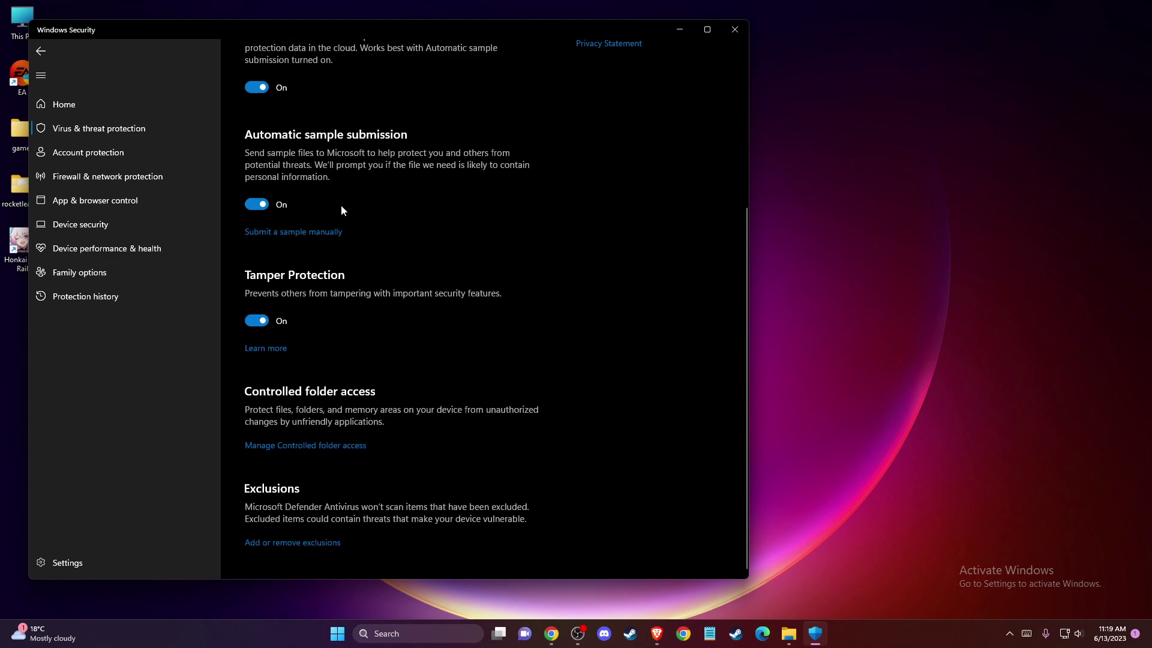
scroll(256, 549, up, 1)
click(257, 550)
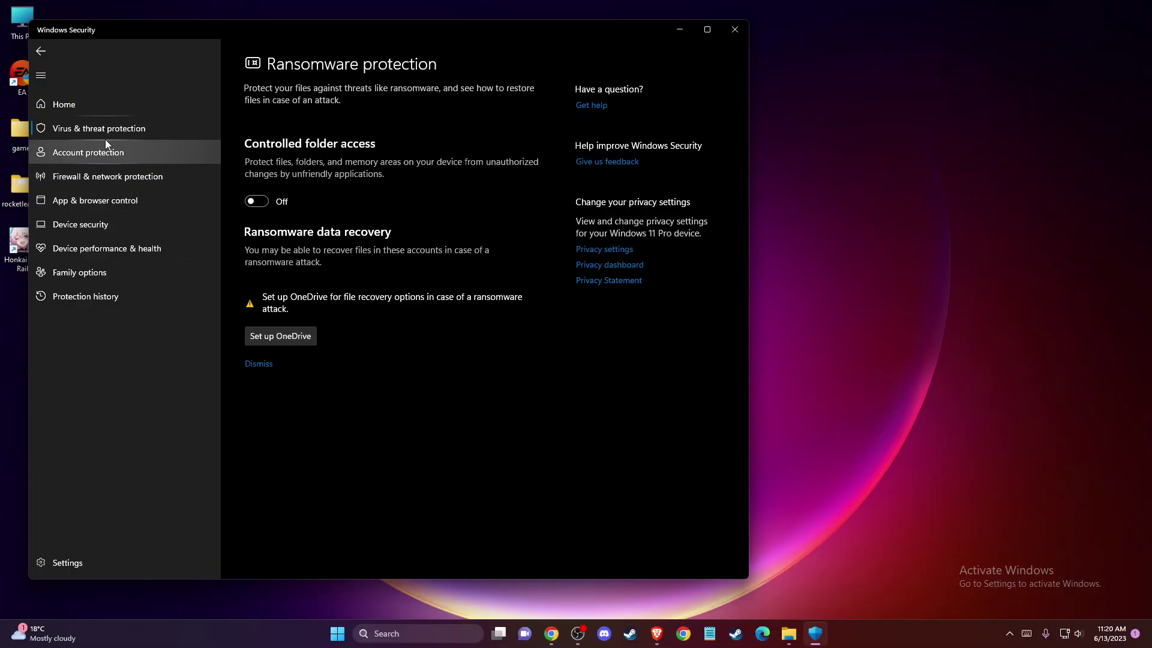
Return to Virus & threat protection, reopen its settings, and request exclusions again.
click(110, 128)
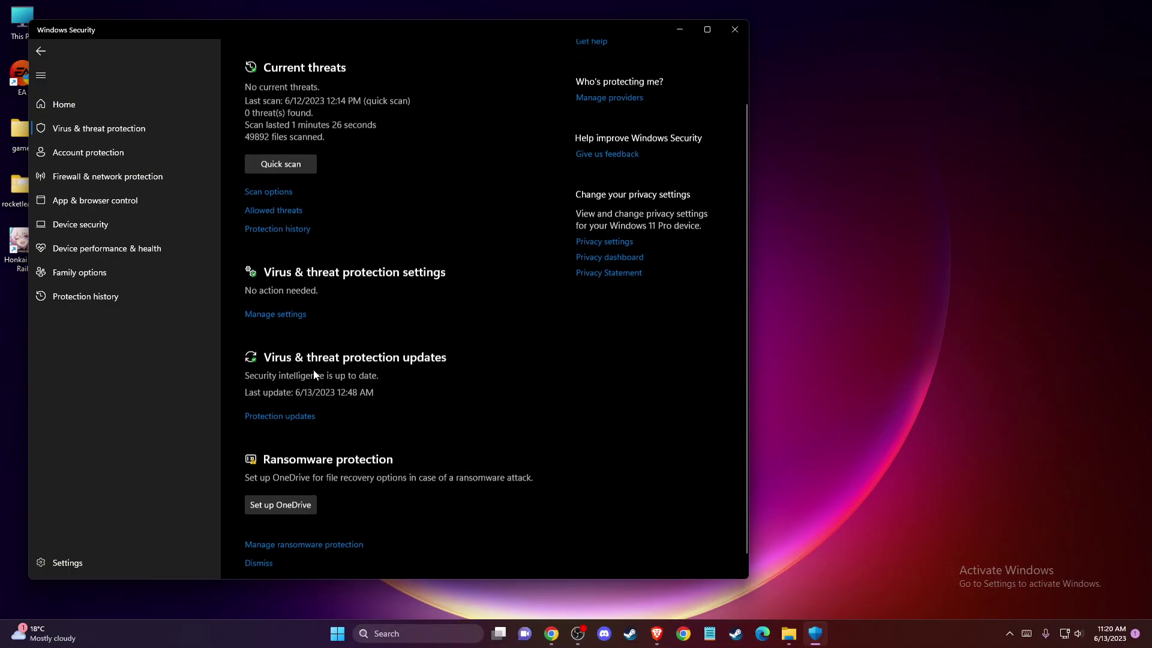
scroll(316, 478, down, 3)
scroll(282, 354, up, 3)
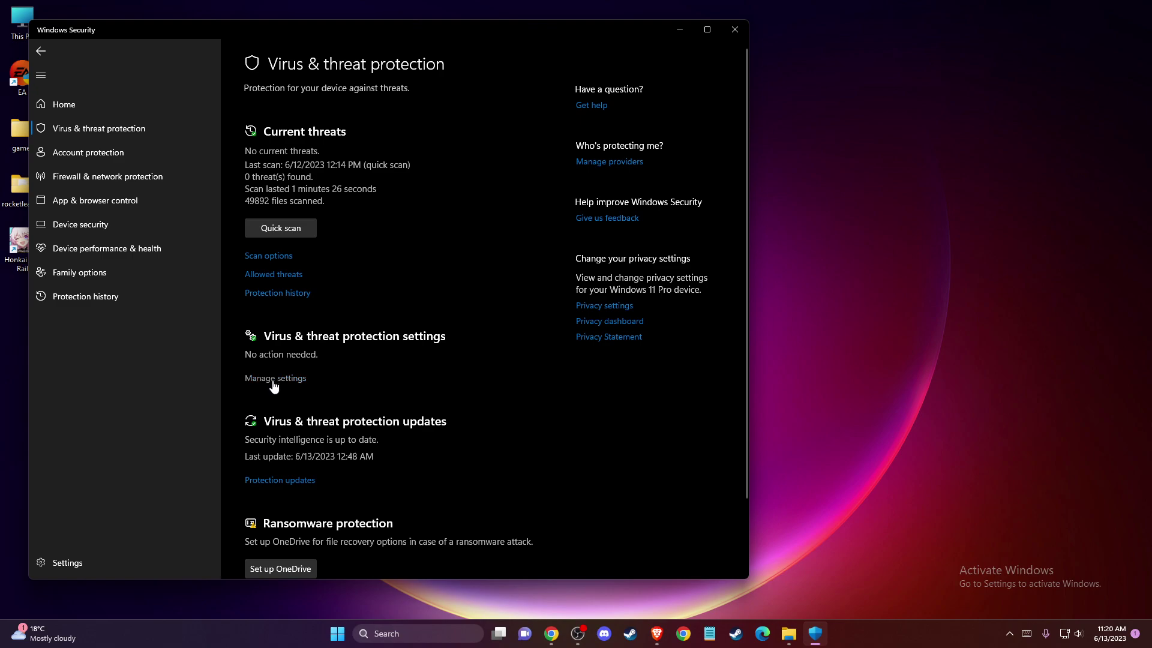
click(300, 376)
scroll(310, 382, down, 3)
click(324, 542)
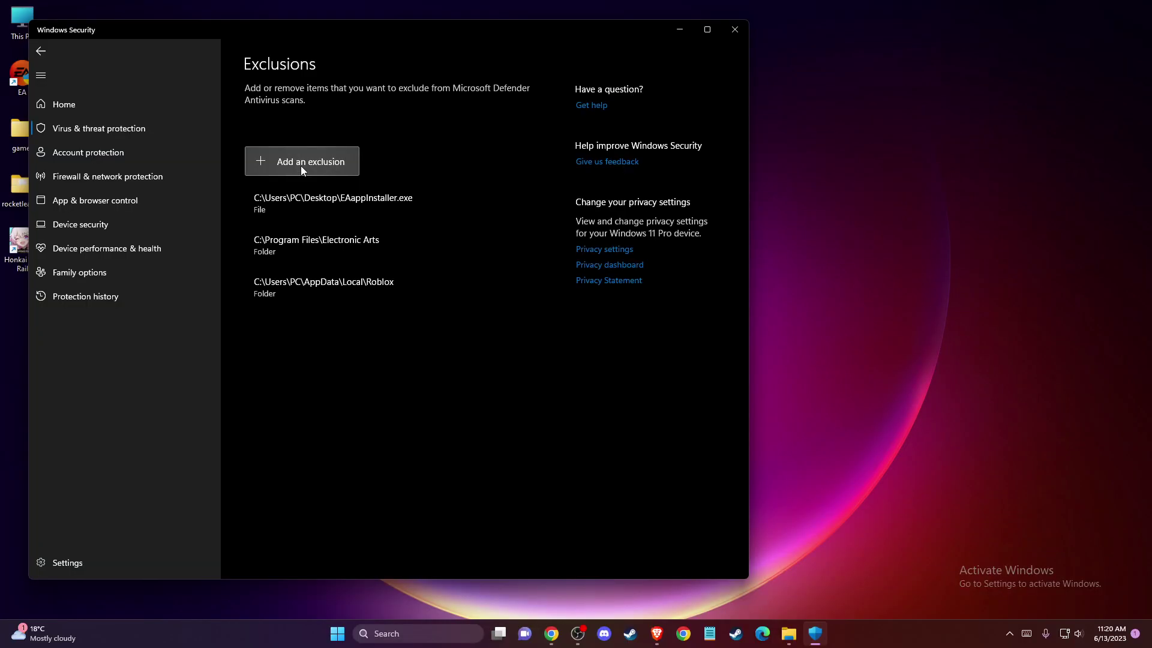
Add a Folder exclusion for C:\Program Files (x86)\Steam in Defender's Exclusions list.
click(301, 164)
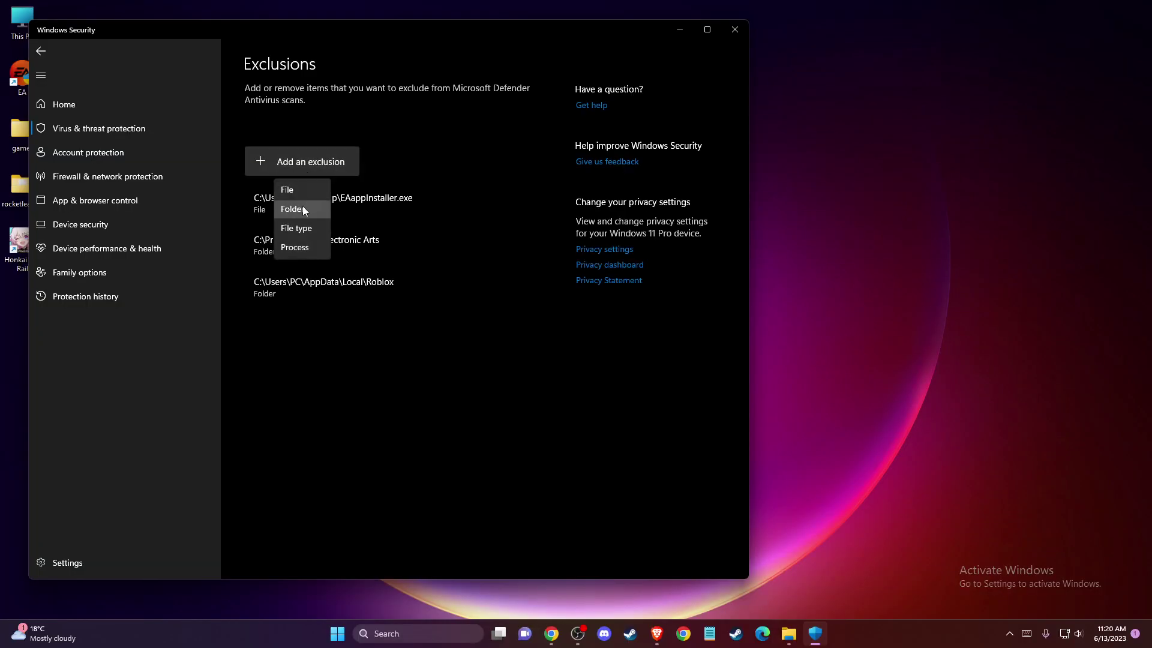
click(303, 206)
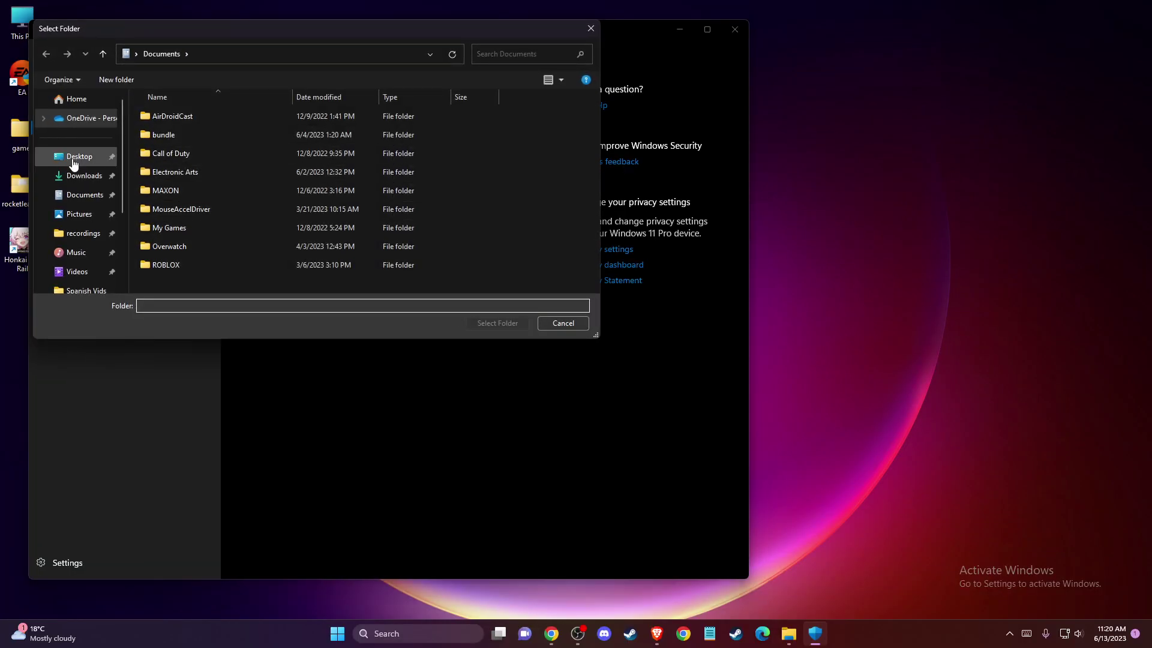
scroll(81, 234, down, 3)
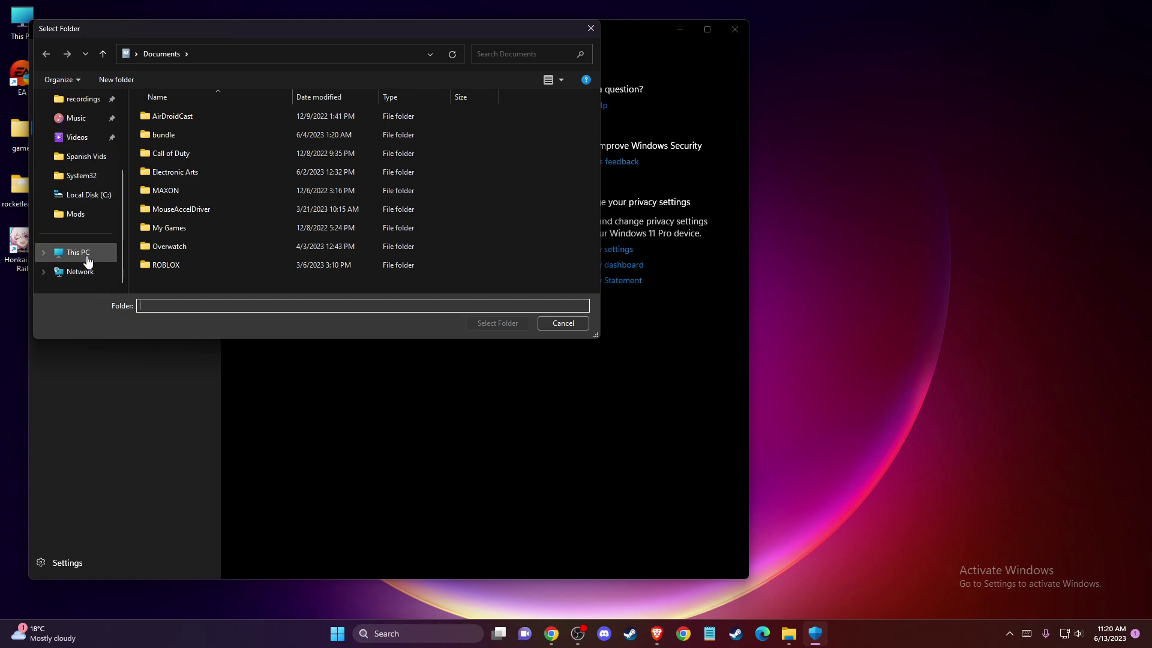
click(87, 257)
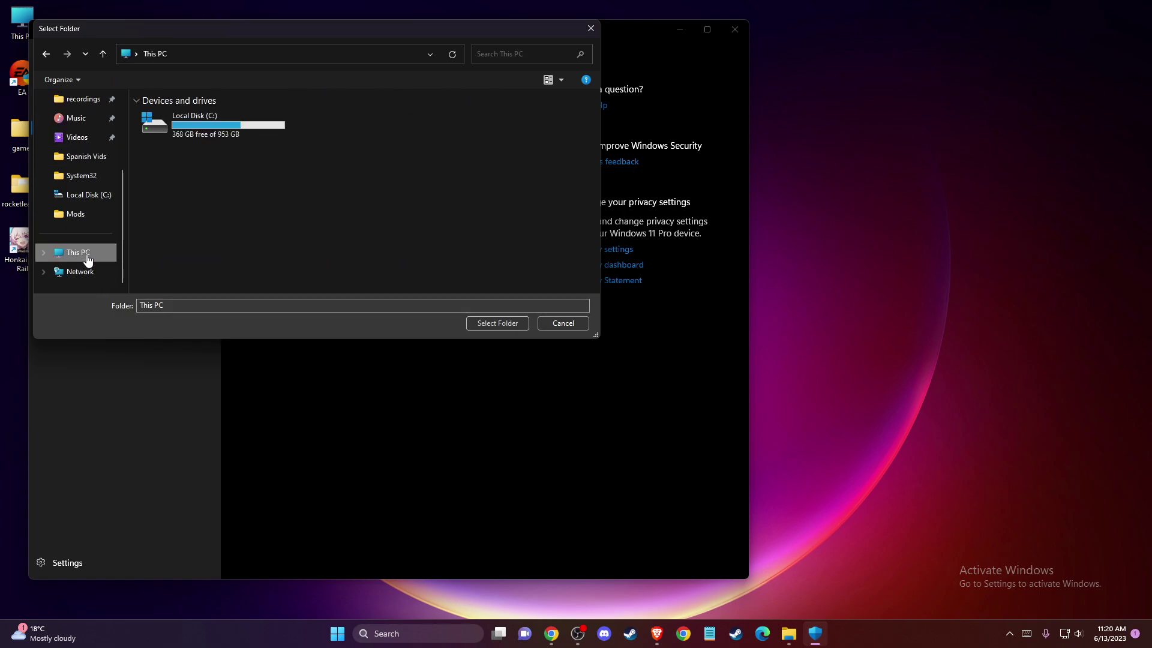
double_click(211, 125)
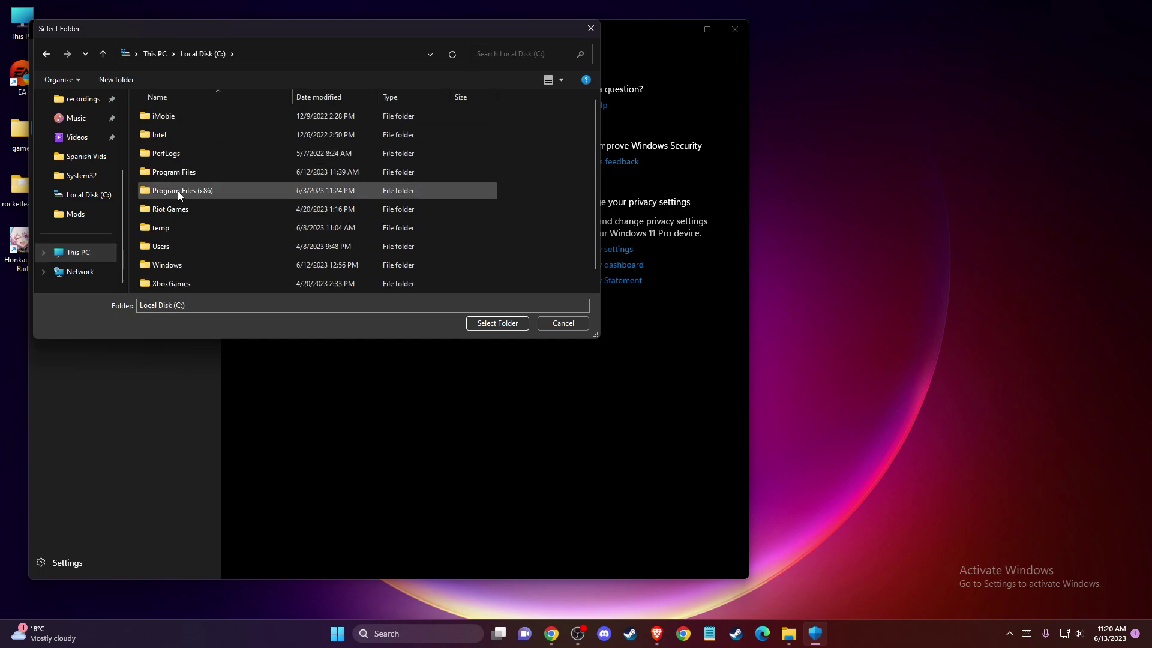
double_click(178, 190)
click(203, 171)
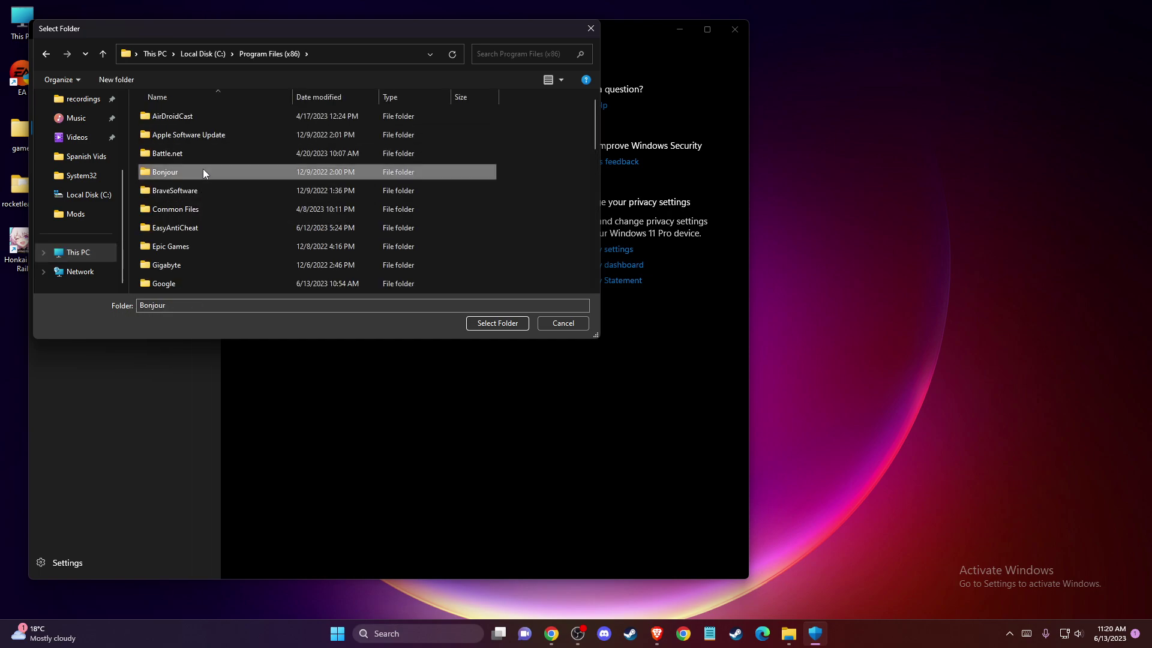
click(497, 323)
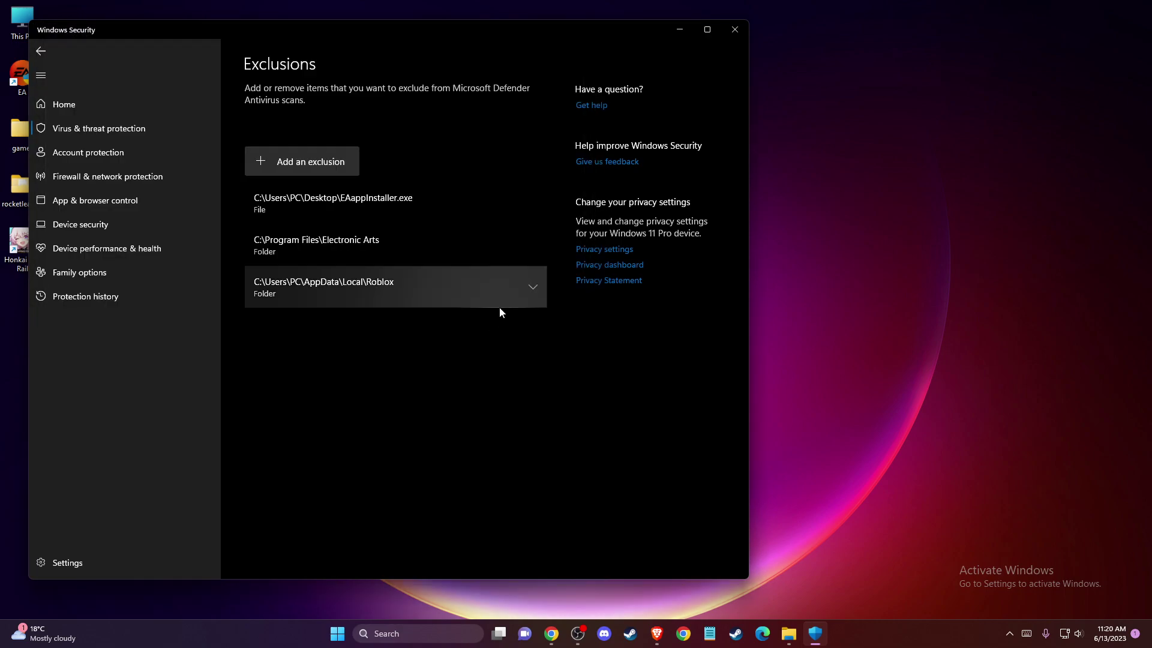